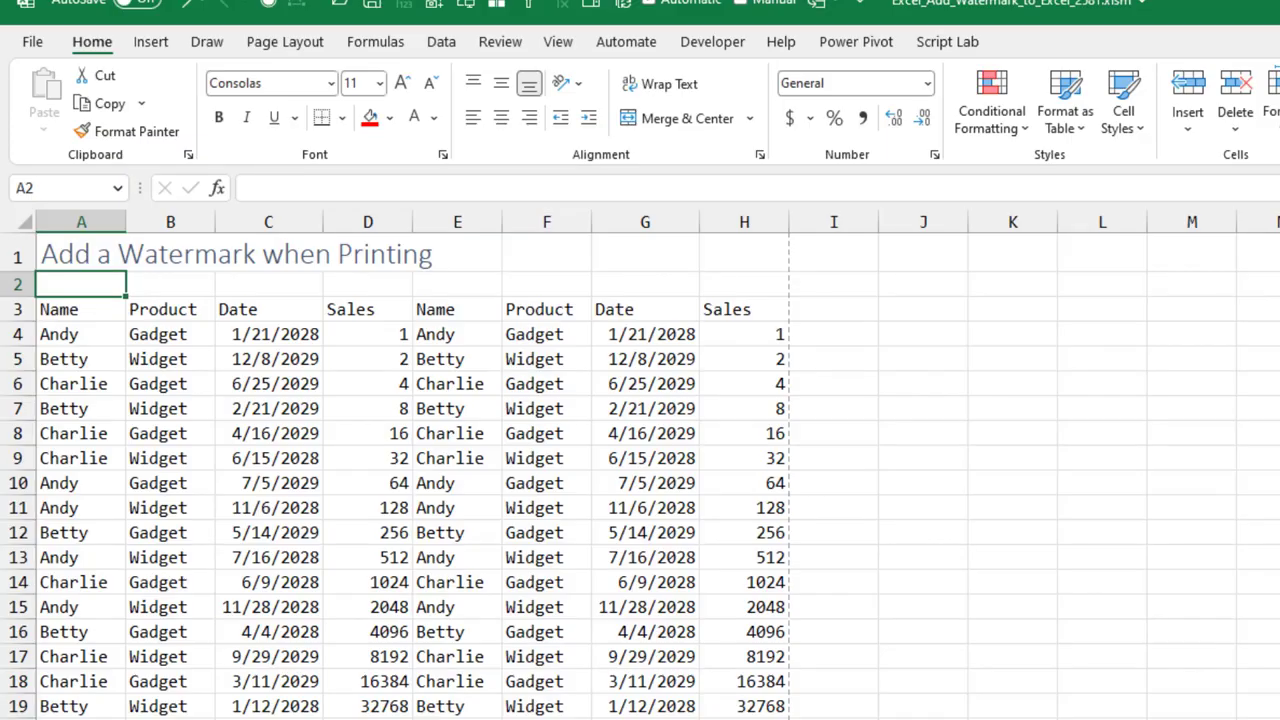
- Check the sheet's print preview, and open the custom header editor from the page setup
{"action": "key", "text": "ctrl+p"}
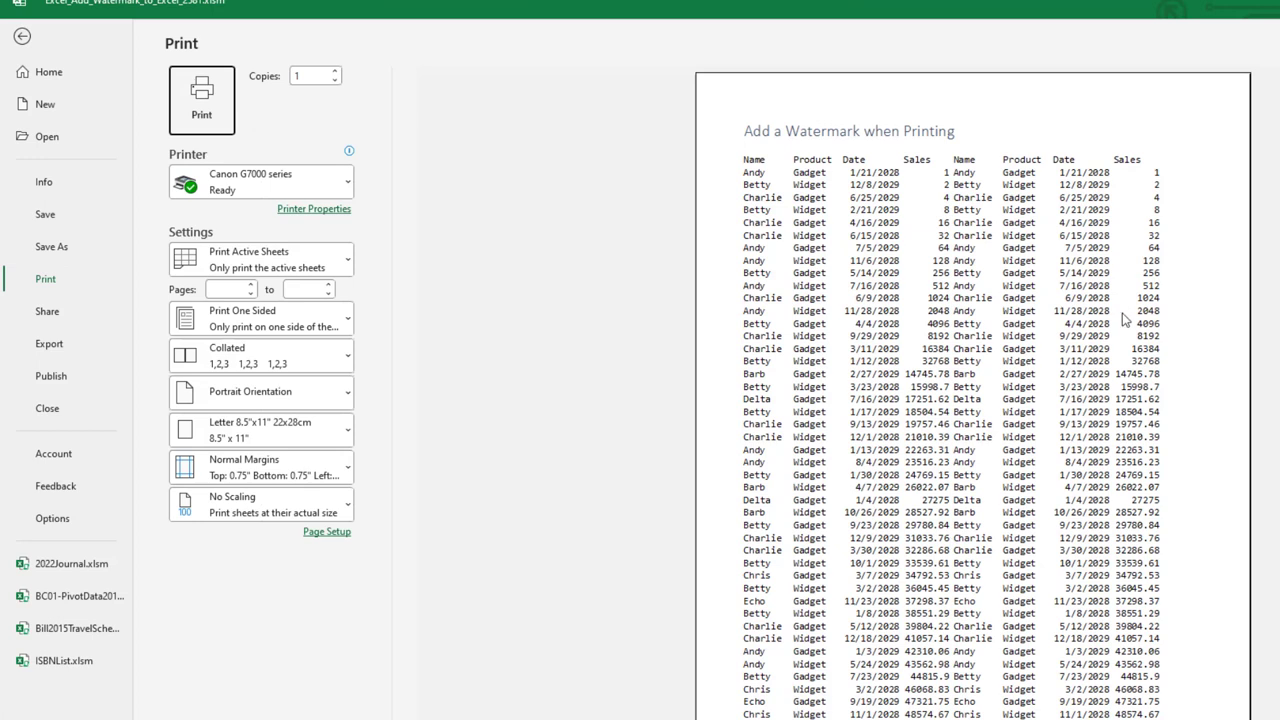
{"action": "left_click", "coordinate": [22, 36]}
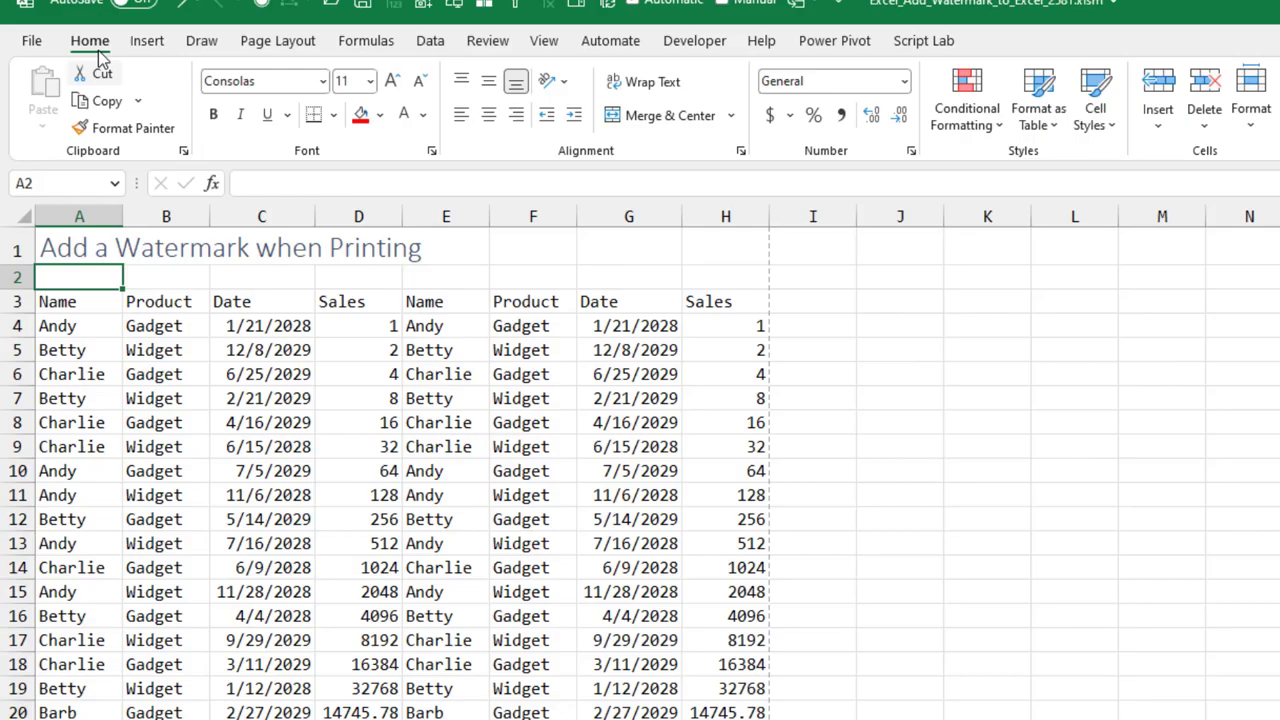
{"action": "left_click", "coordinate": [245, 41]}
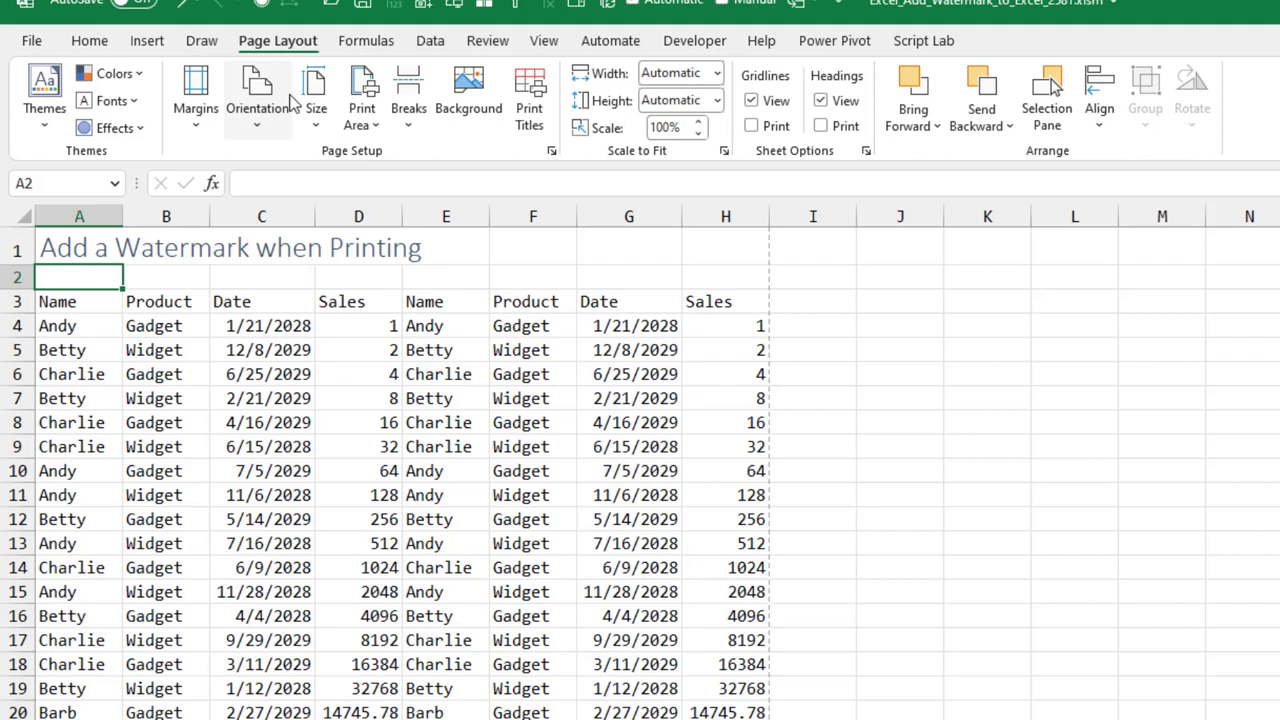
{"action": "left_click", "coordinate": [551, 152]}
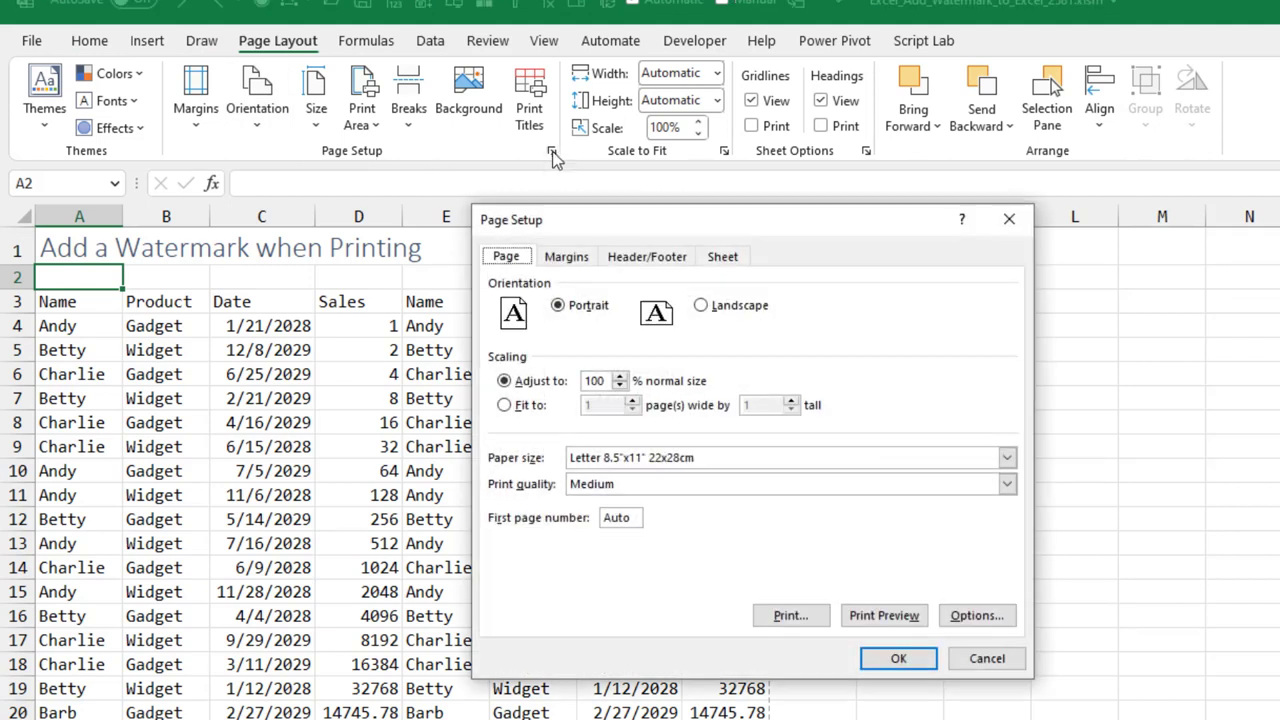
{"action": "left_click", "coordinate": [646, 257]}
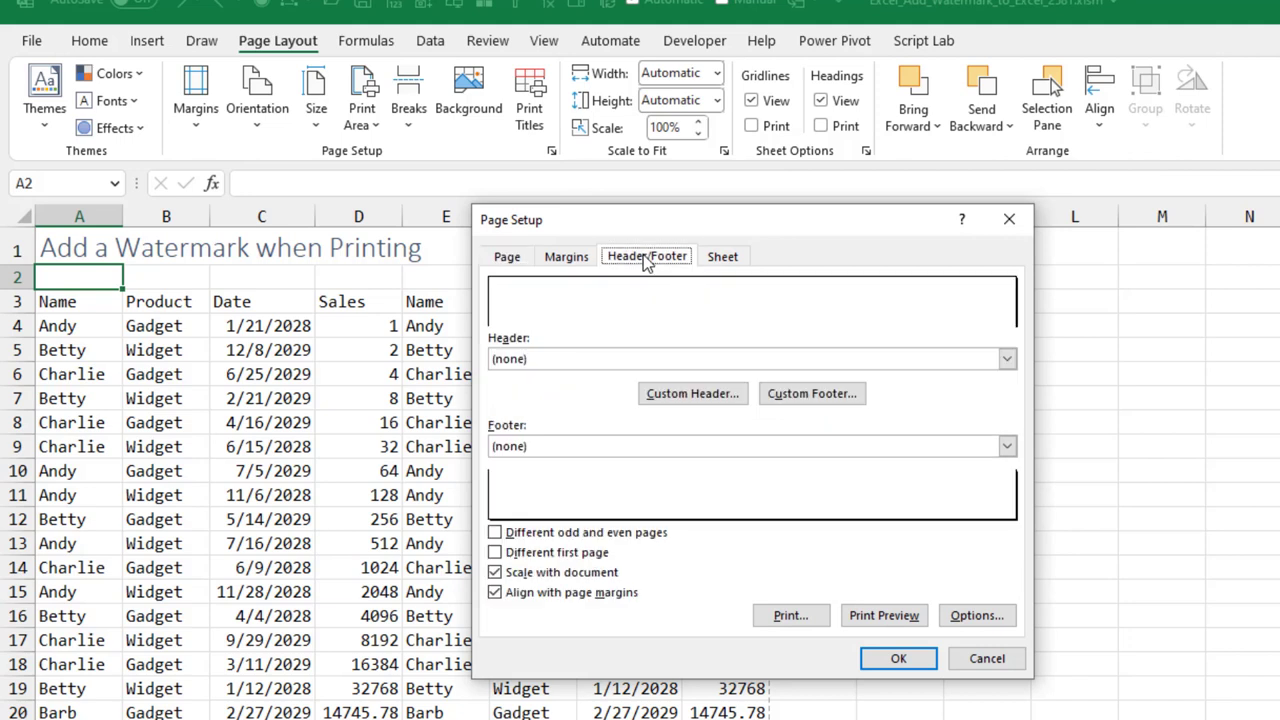
{"action": "left_click", "coordinate": [689, 393]}
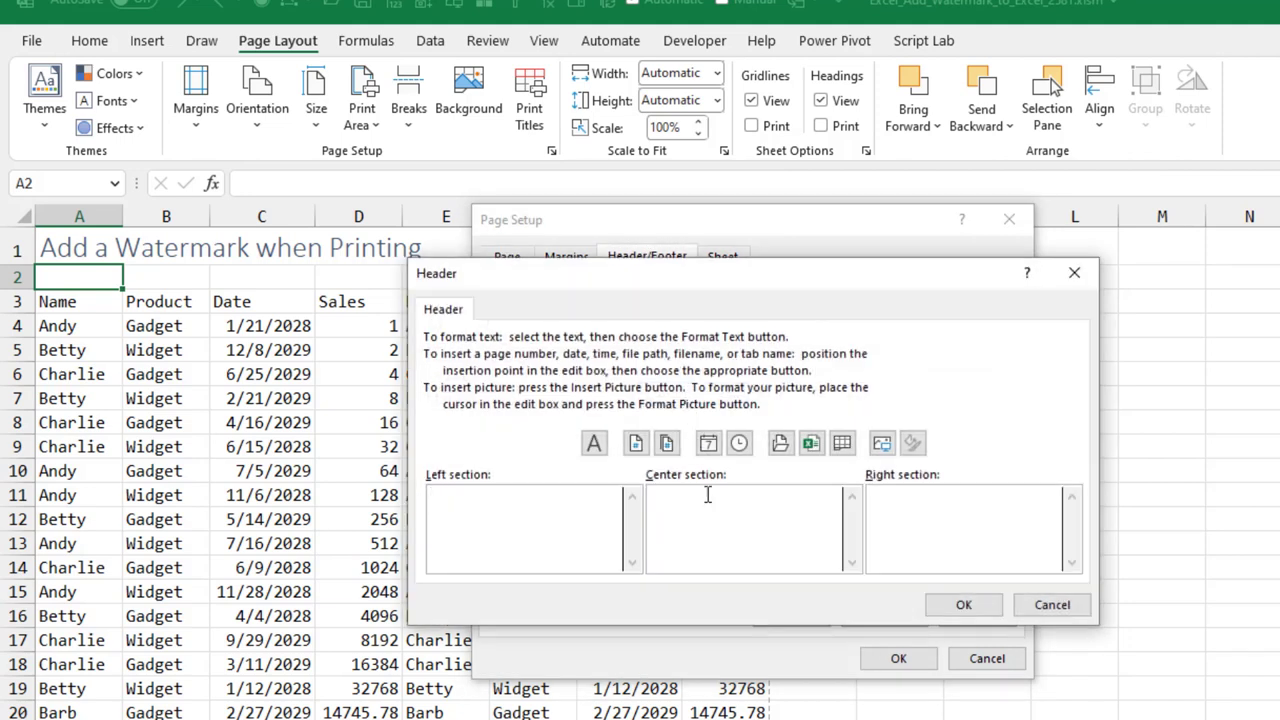
- Insert the picture file ConfidentialWave.png into the header's center section and apply the page setup
{"action": "left_click", "coordinate": [646, 494]}
{"action": "left_click", "coordinate": [882, 445]}
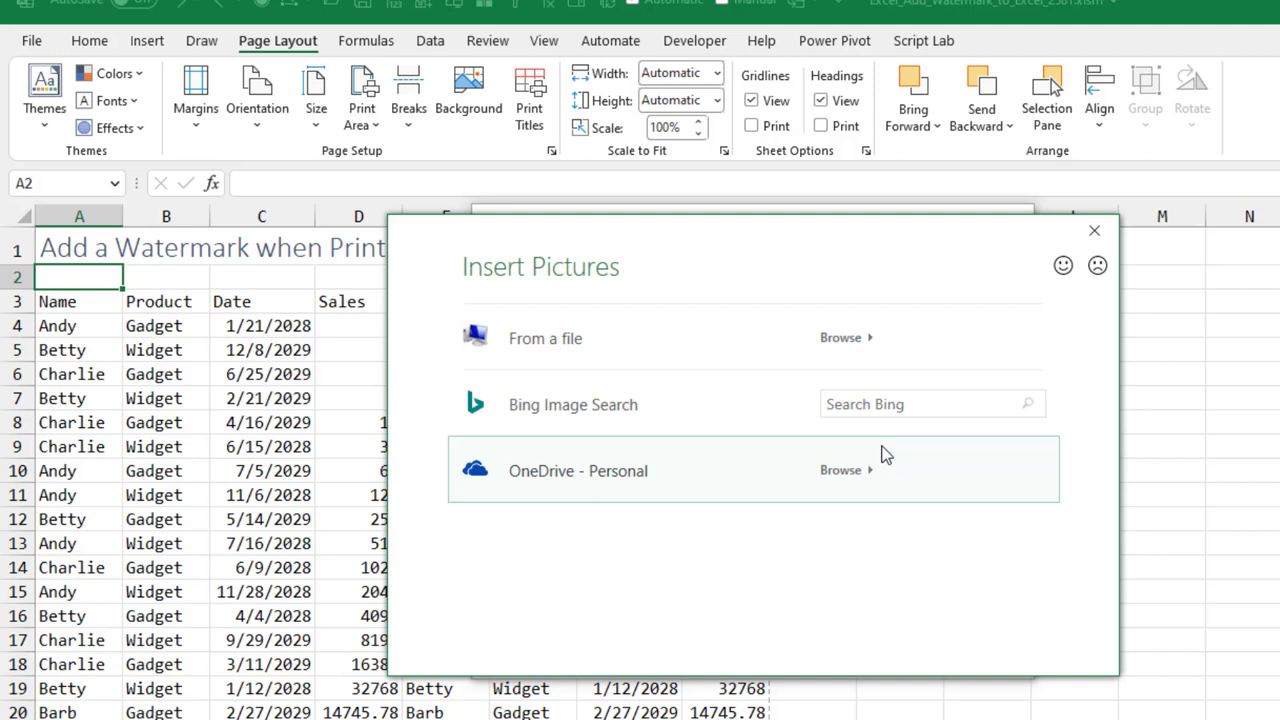
{"action": "left_click", "coordinate": [843, 340]}
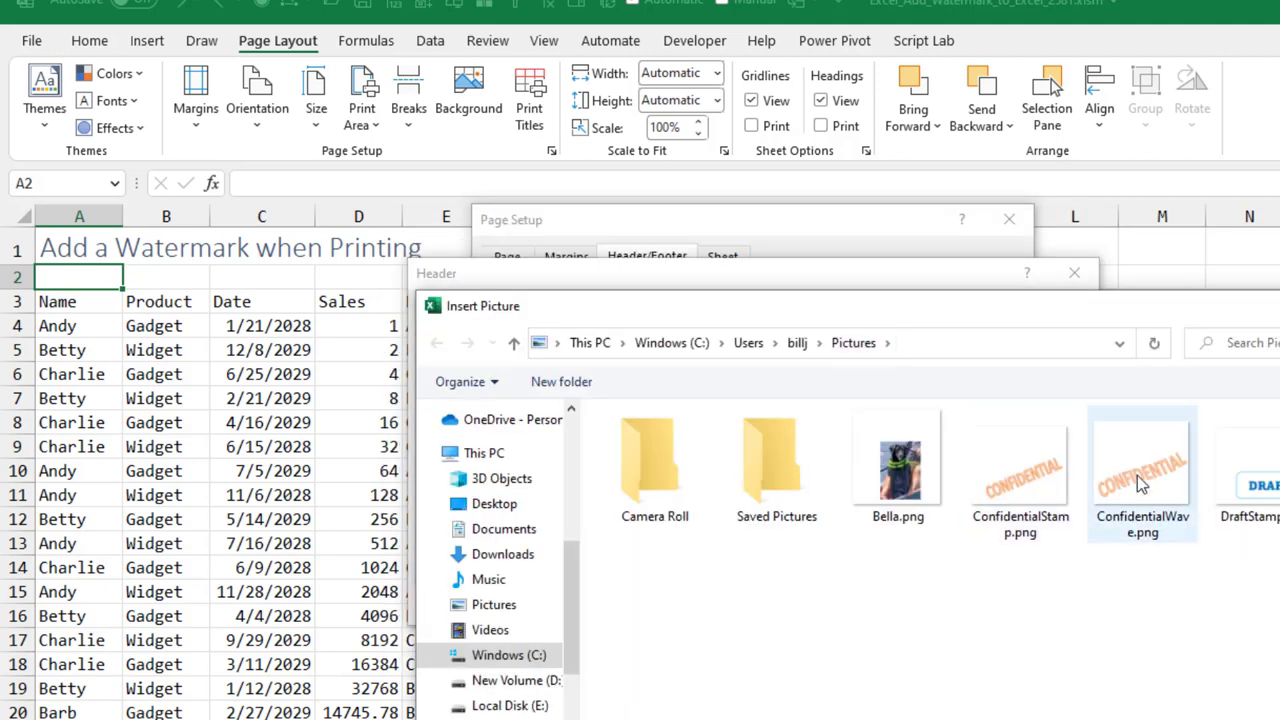
{"action": "left_click", "coordinate": [1140, 483]}
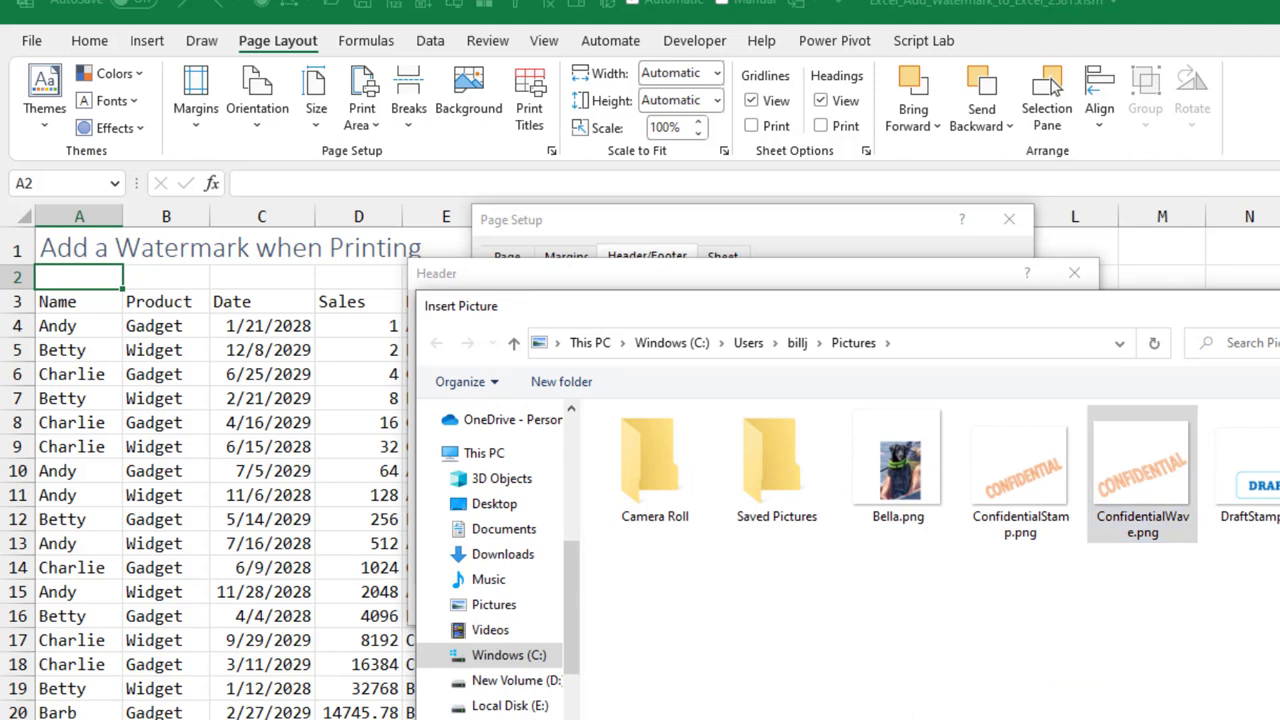
{"action": "key", "text": "Return"}
{"action": "left_click", "coordinate": [977, 605]}
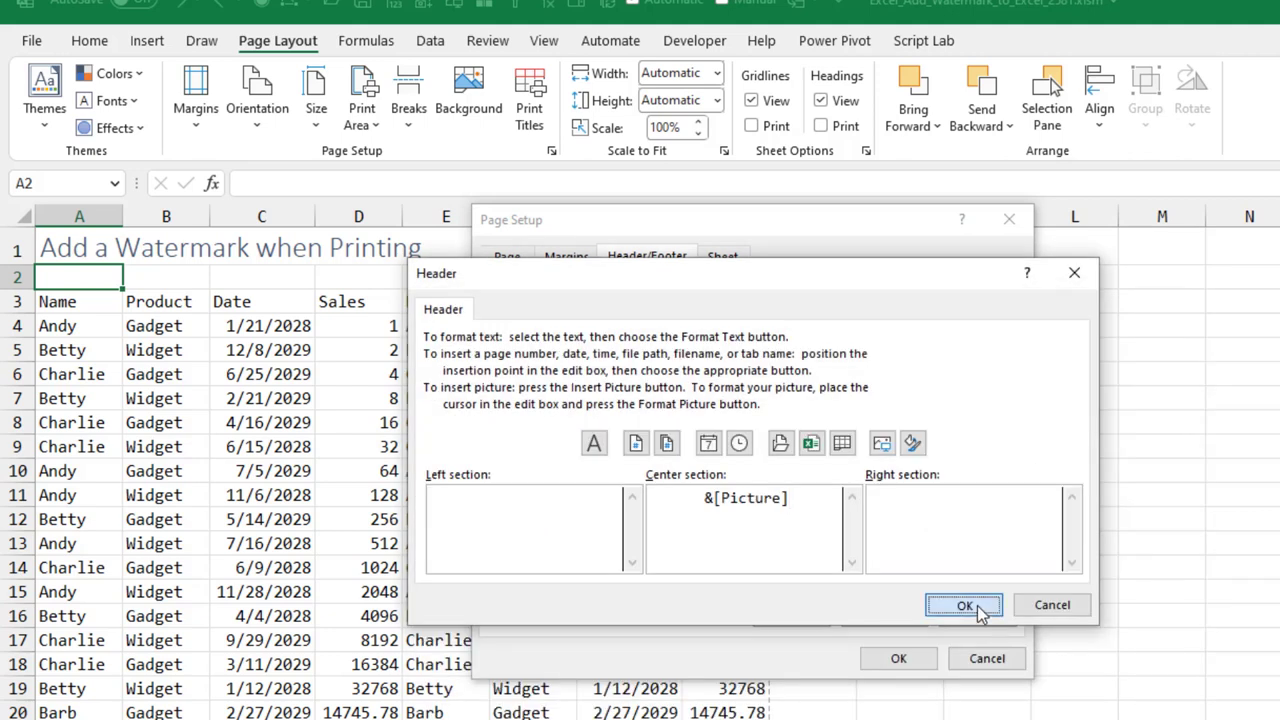
{"action": "left_click", "coordinate": [899, 659]}
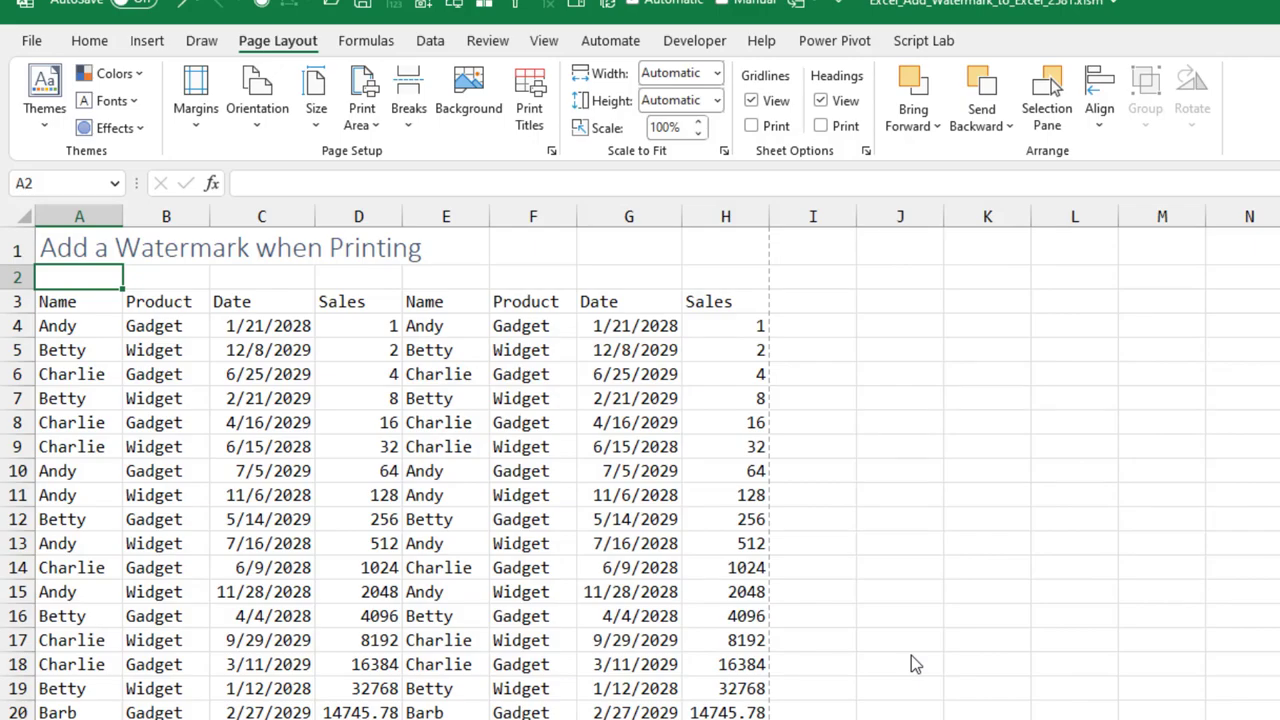
- Check the print previews of the watermarked sheet and of the Draft Stamp sheet
{"action": "key", "text": "ctrl+p"}
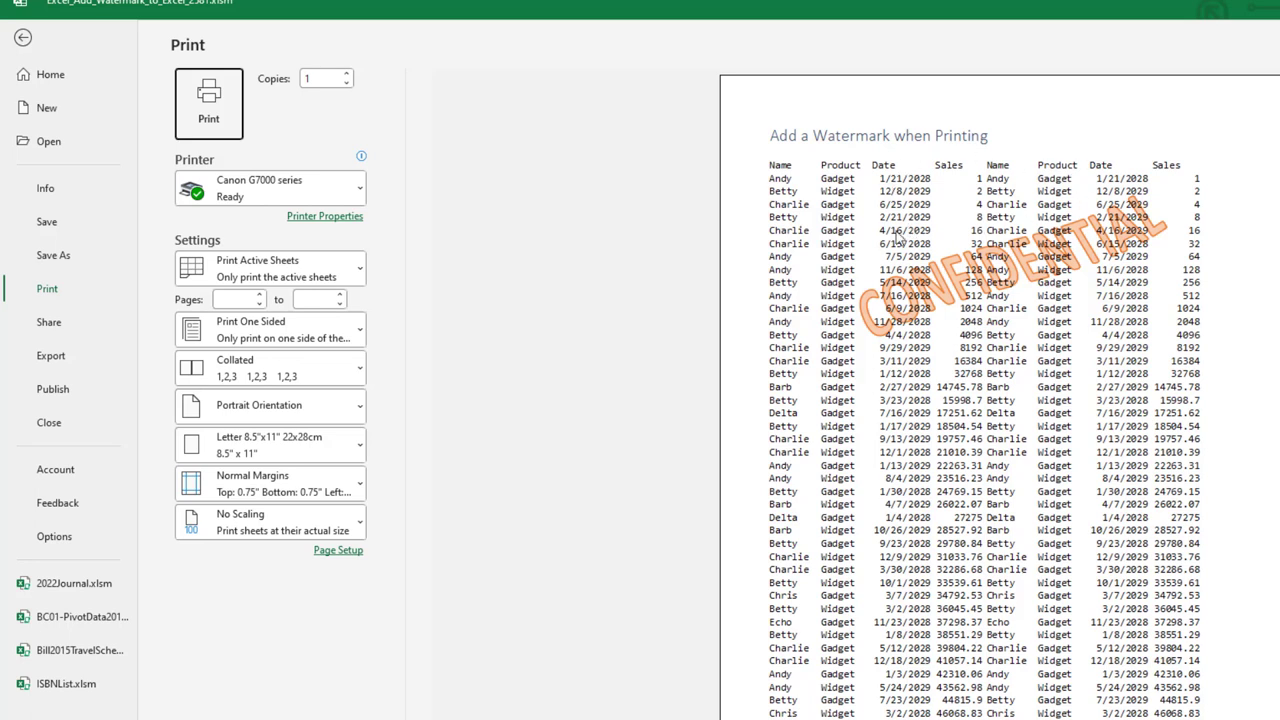
{"action": "left_click", "coordinate": [23, 39]}
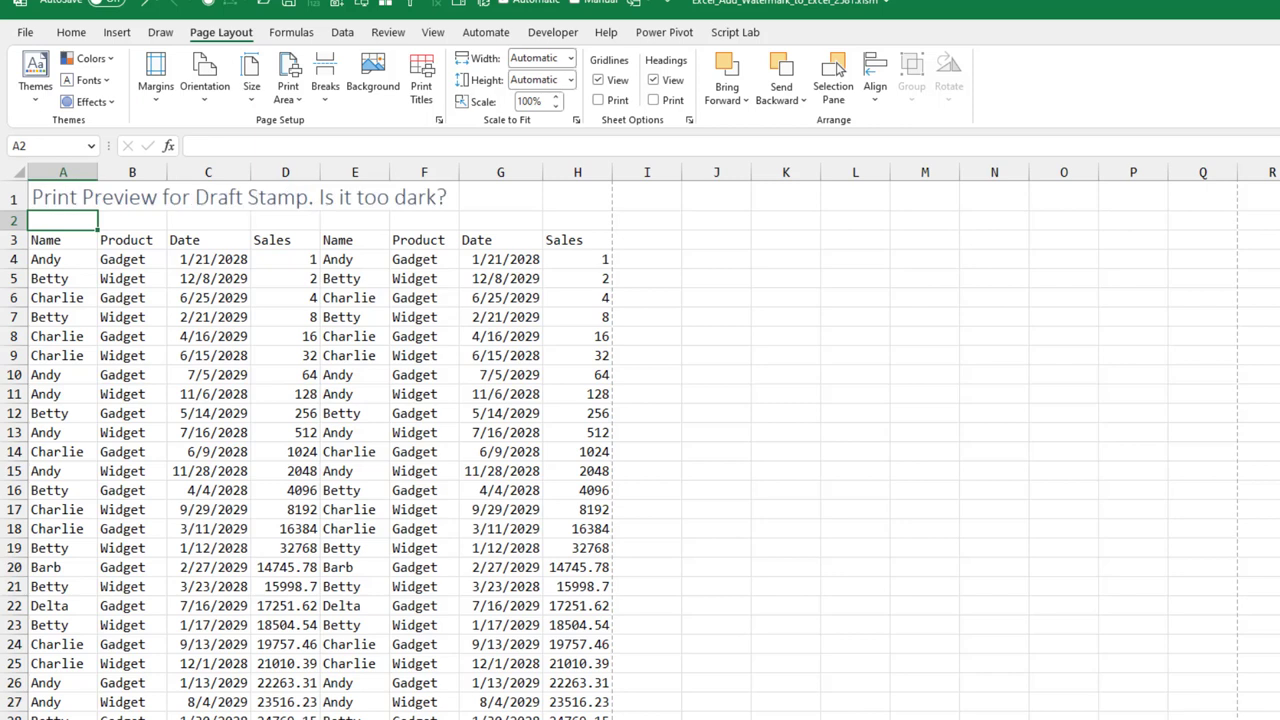
{"action": "key", "text": "ctrl+p"}
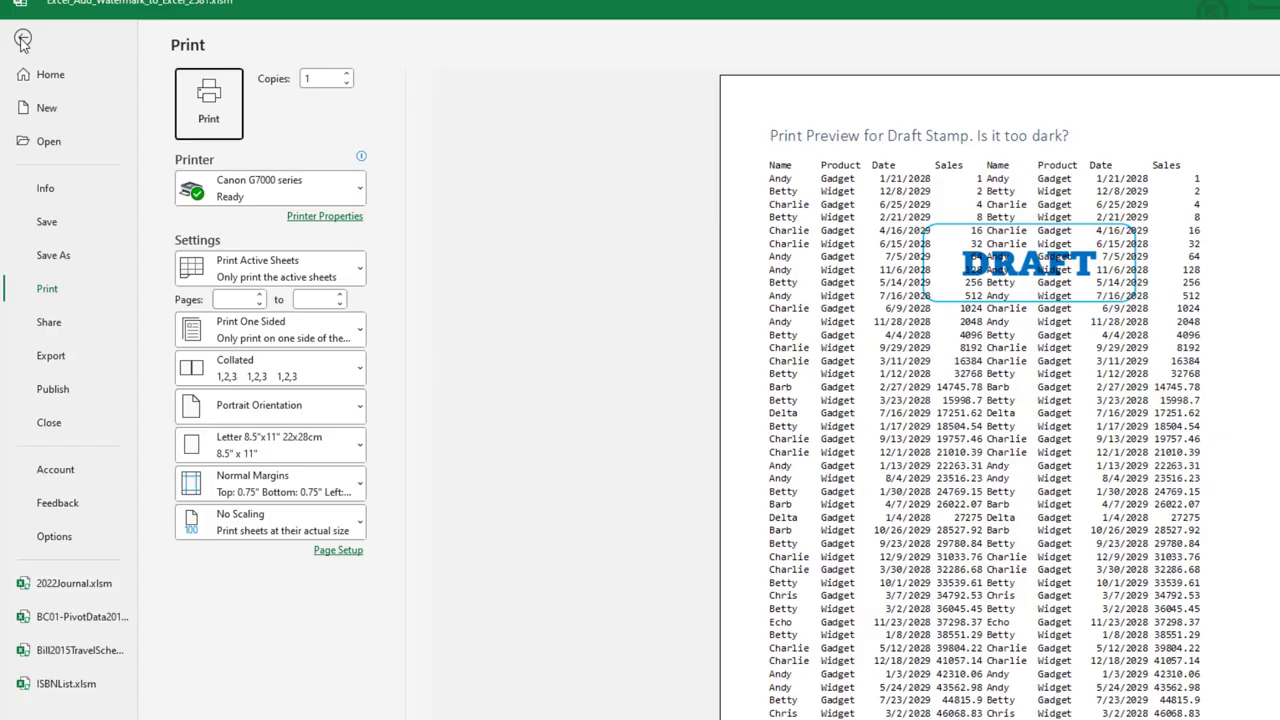
{"action": "left_click", "coordinate": [15, 21]}
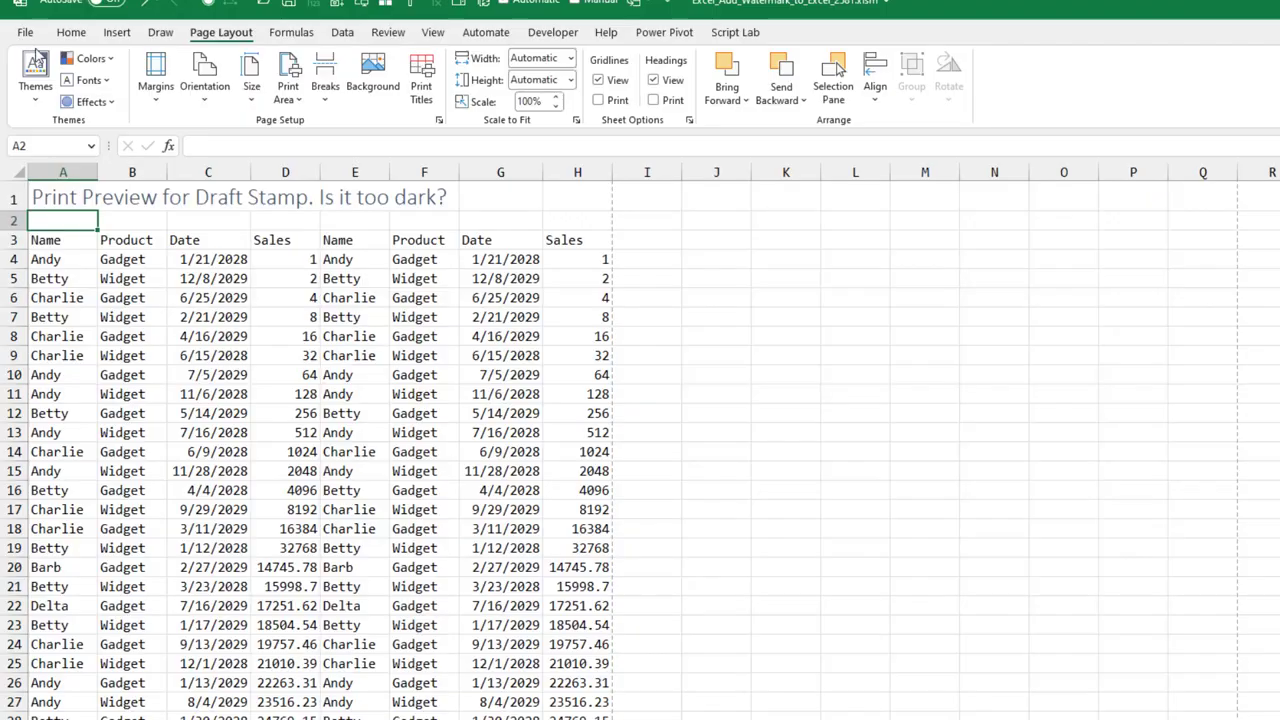
- Set the color of the Draft Stamp sheet's center header picture to Washout, apply it, and check the print preview
{"action": "left_click", "coordinate": [439, 121]}
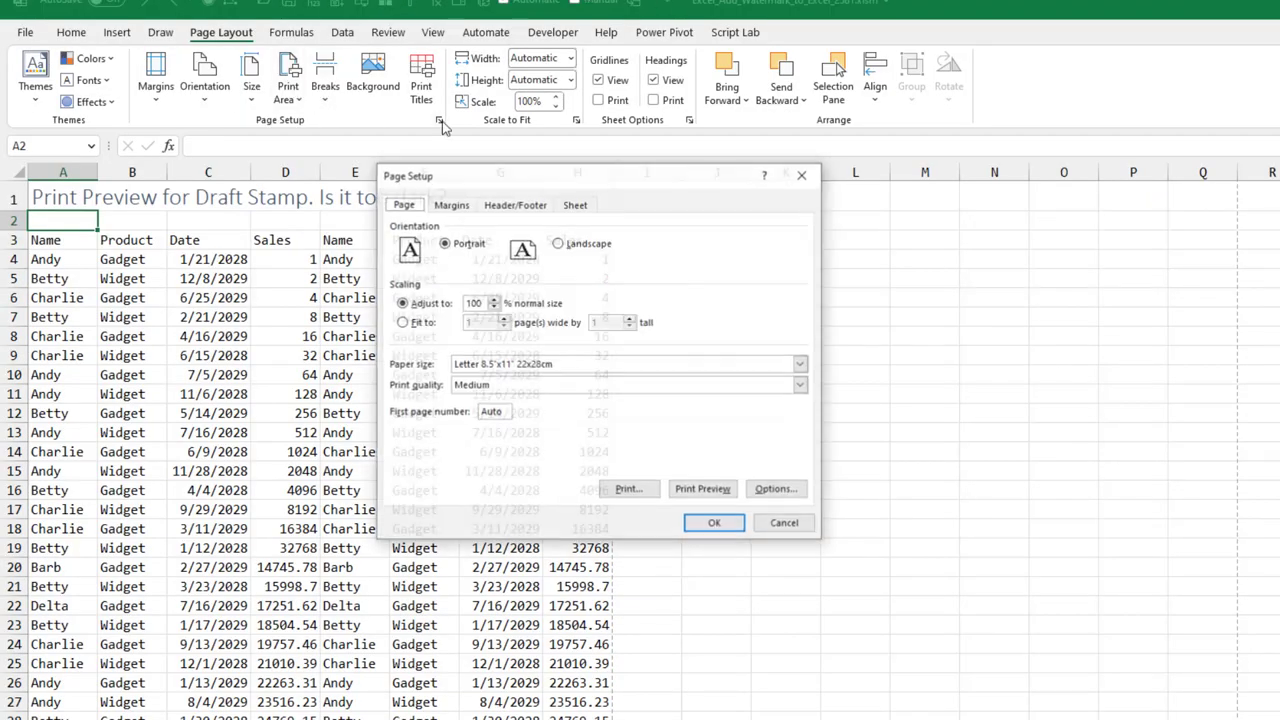
{"action": "left_click", "coordinate": [518, 207]}
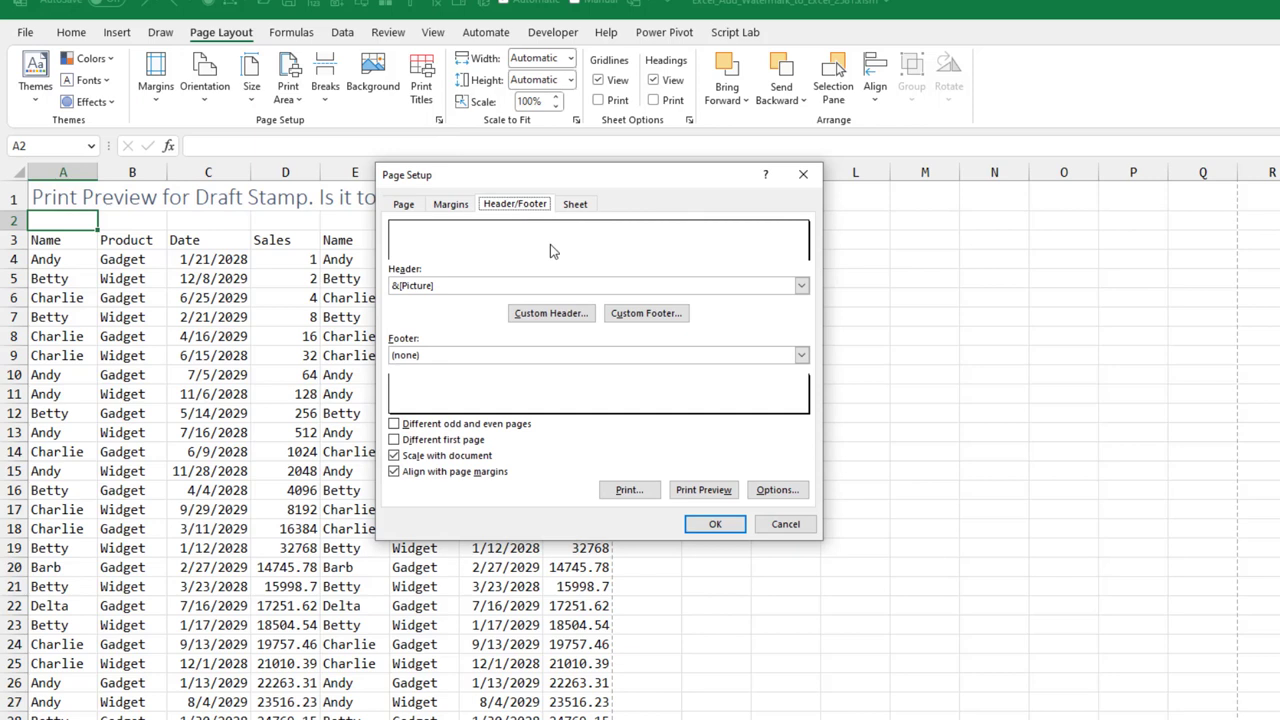
{"action": "left_click", "coordinate": [565, 313]}
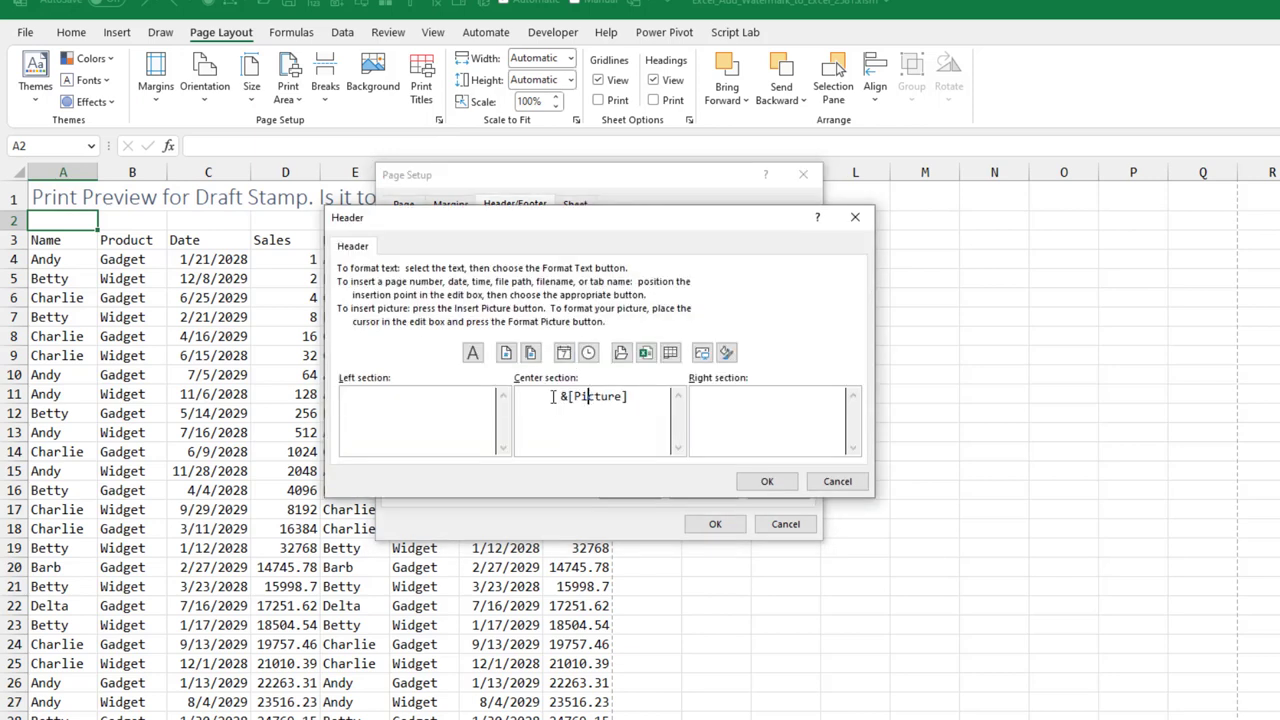
{"action": "left_click", "coordinate": [727, 355]}
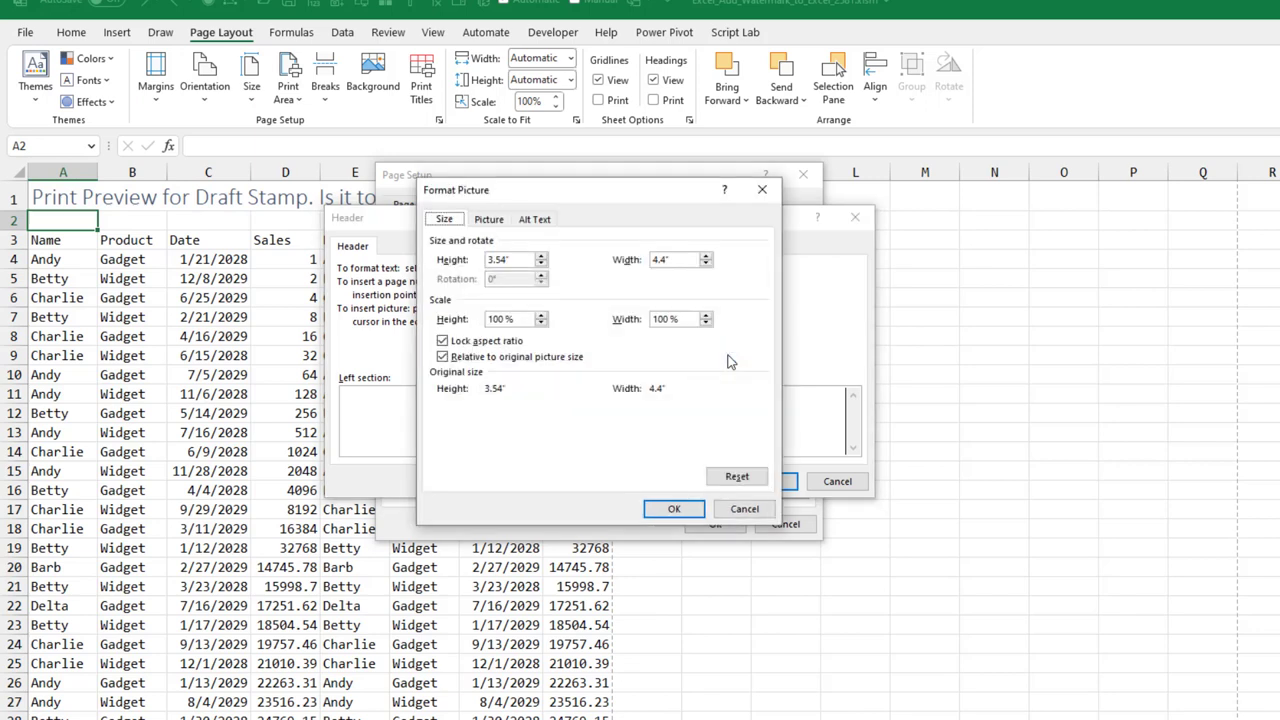
{"action": "left_click", "coordinate": [491, 221]}
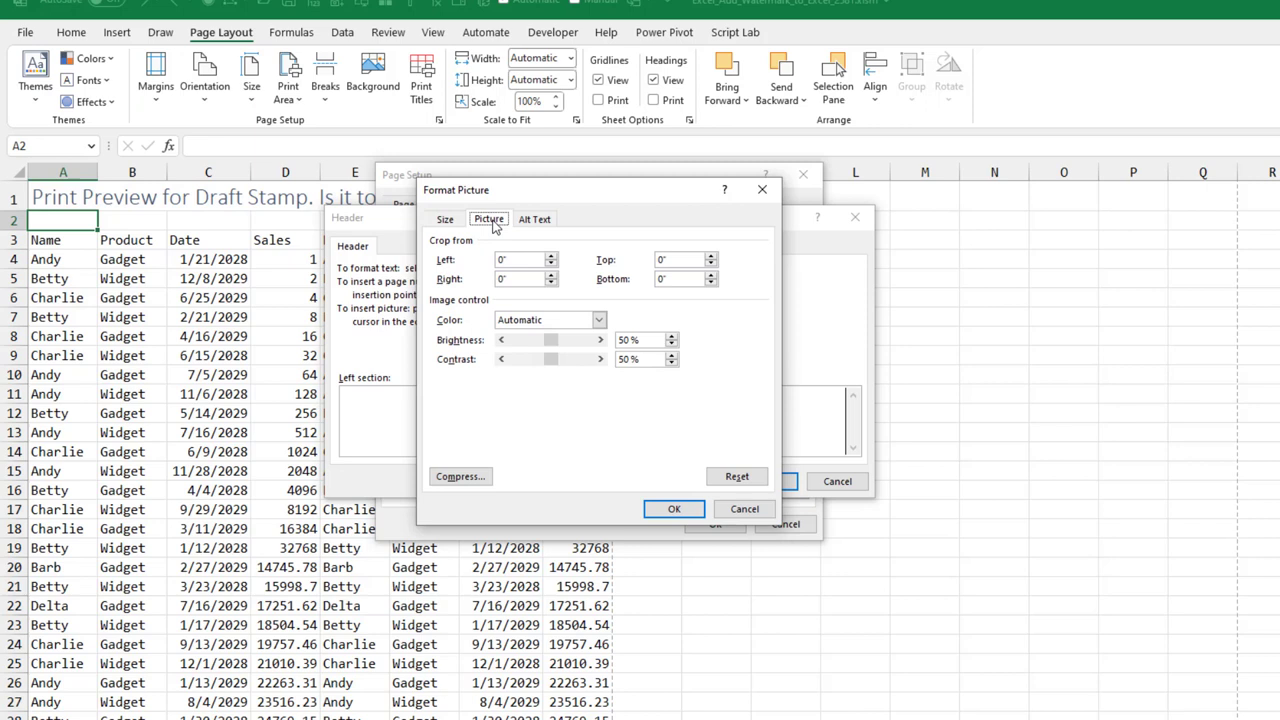
{"action": "left_click", "coordinate": [600, 319]}
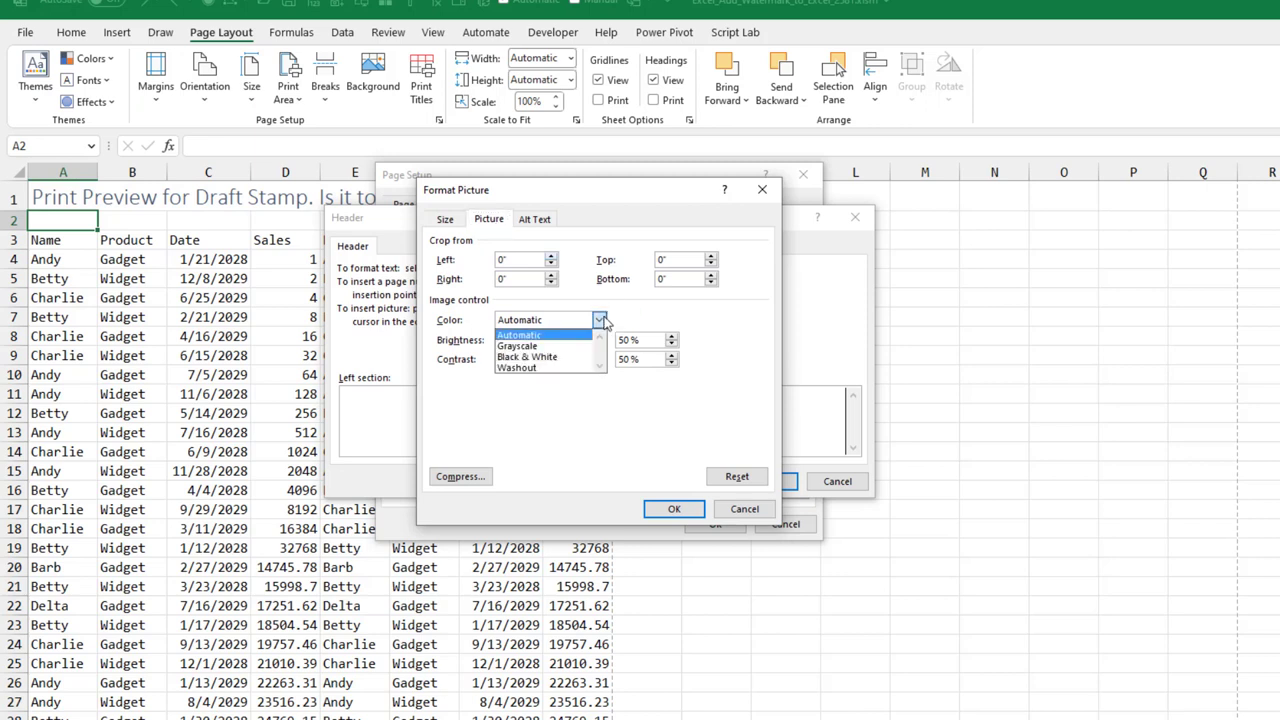
{"action": "left_click", "coordinate": [526, 367]}
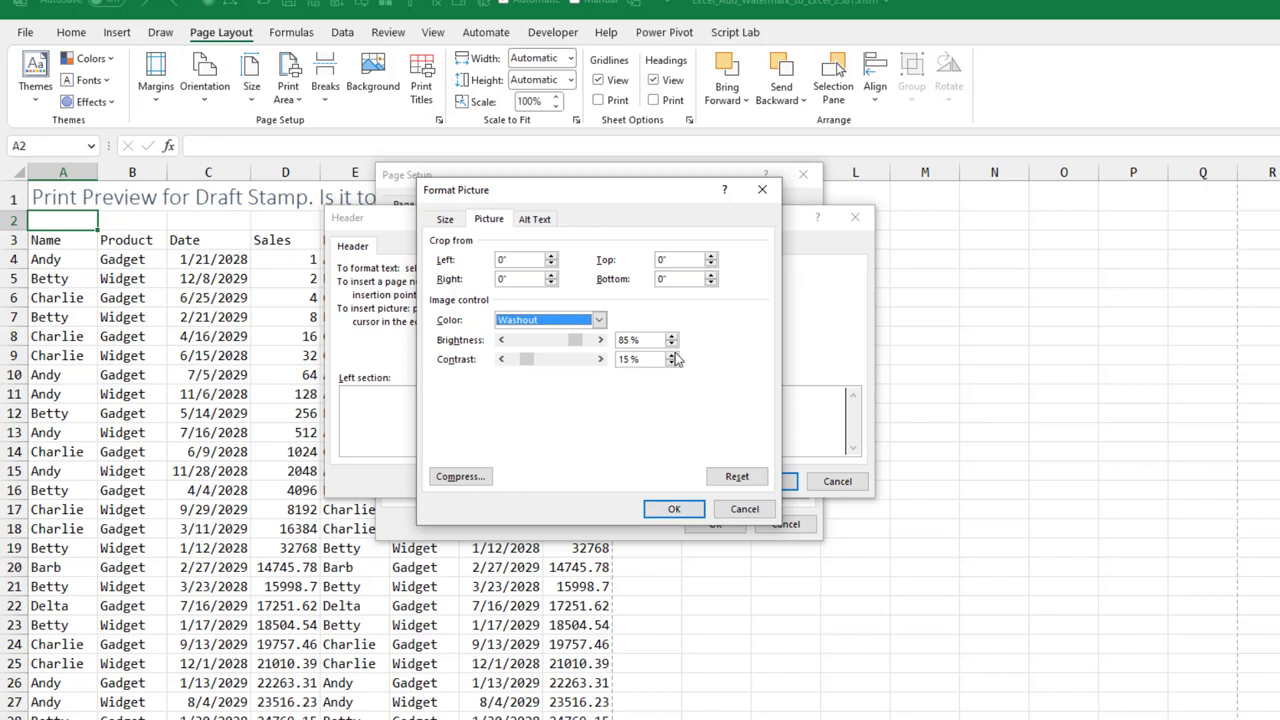
{"action": "left_click", "coordinate": [672, 509]}
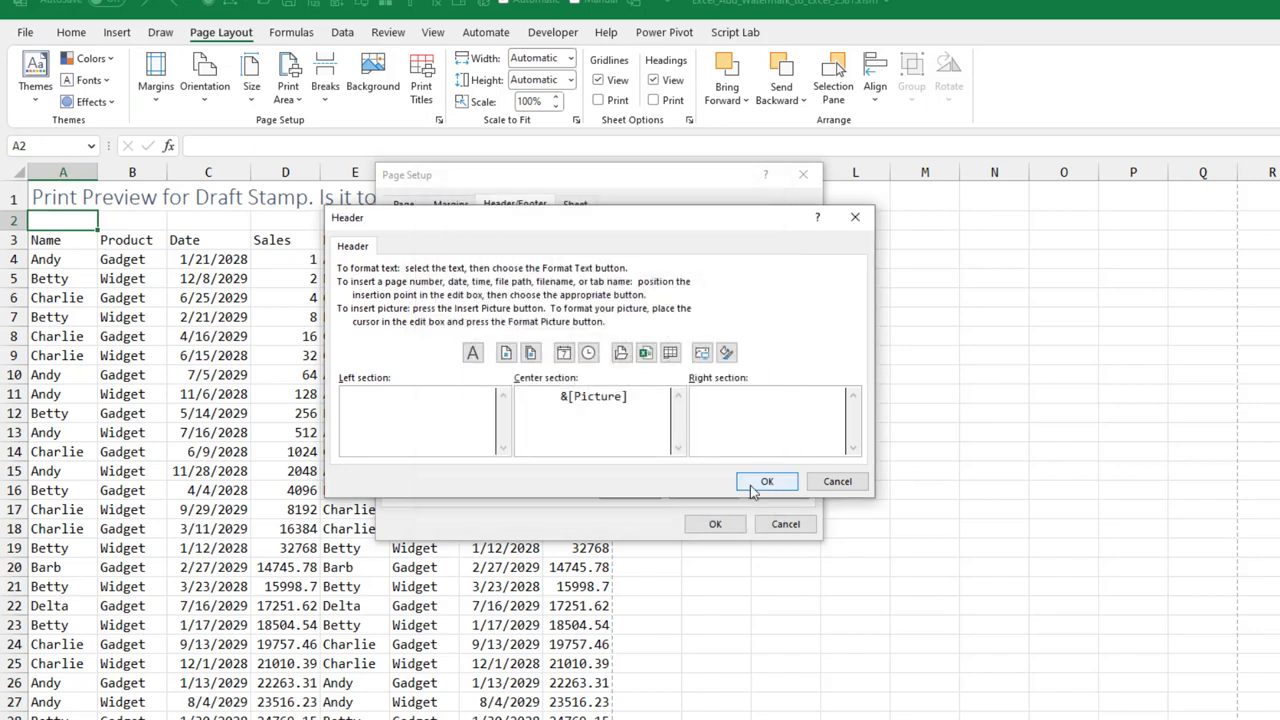
{"action": "left_click", "coordinate": [760, 482]}
{"action": "left_click", "coordinate": [708, 491]}
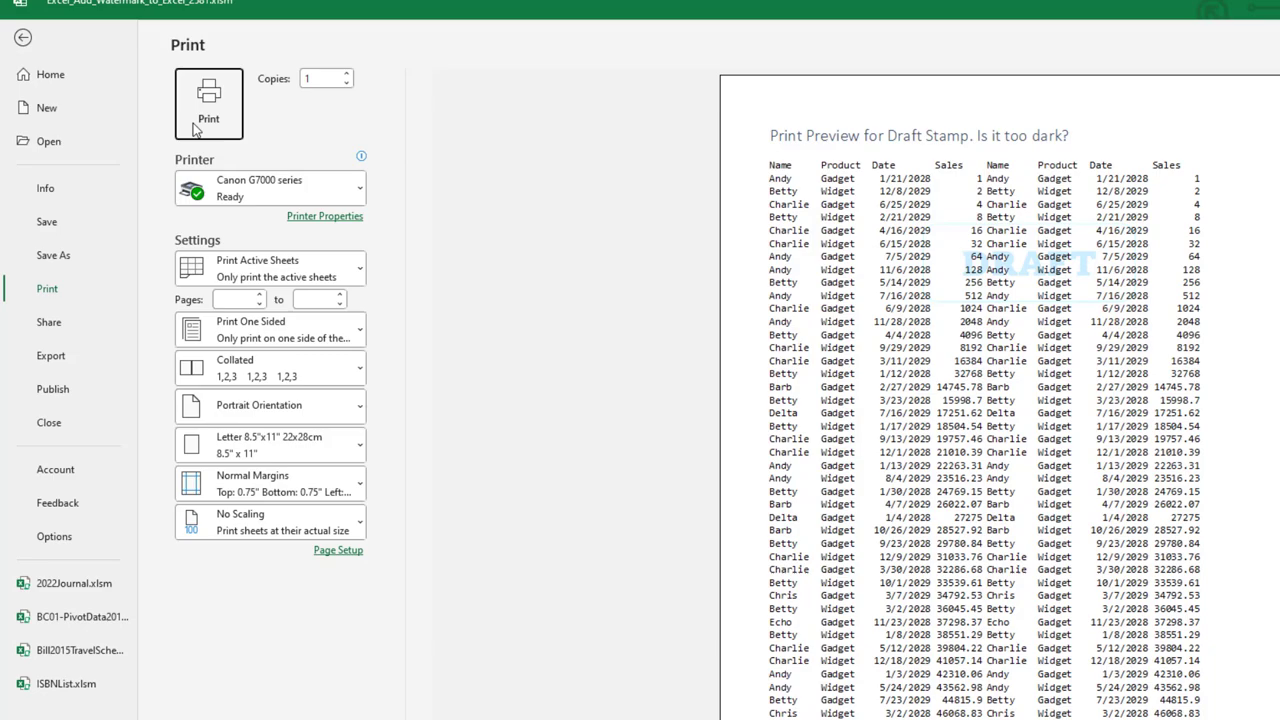
{"action": "left_click", "coordinate": [24, 39]}
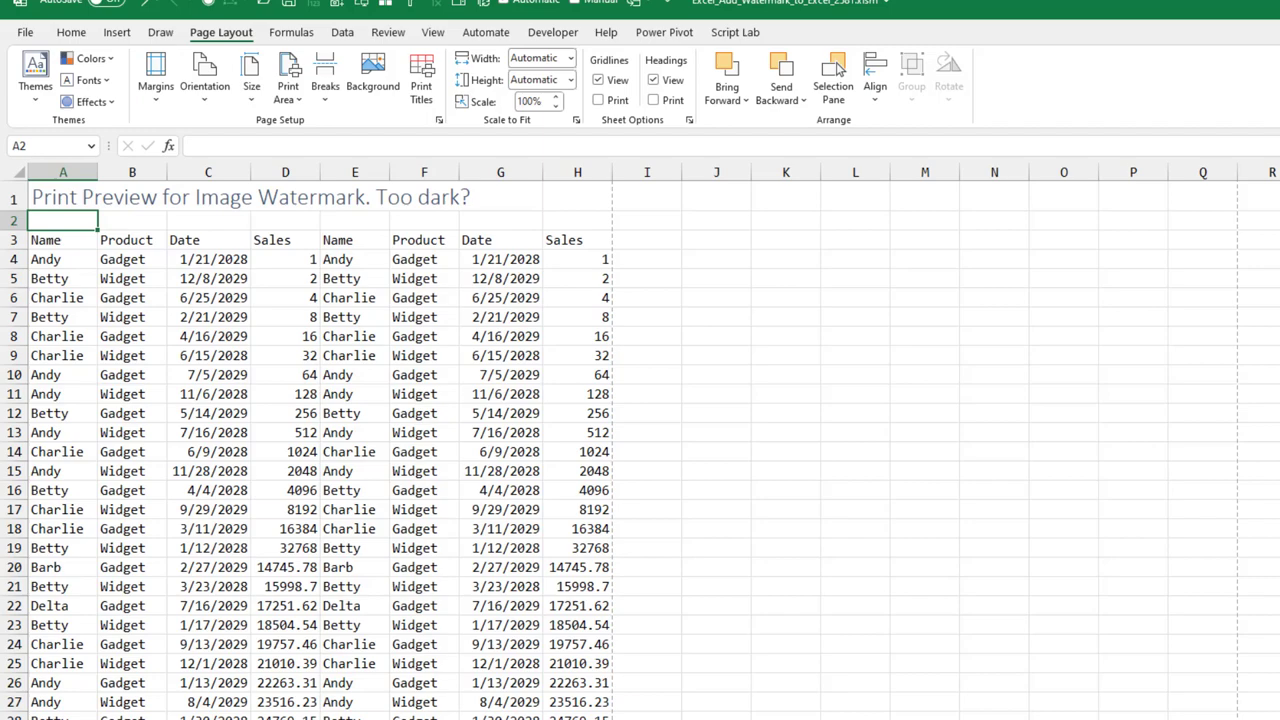
- Compare the print previews of the Image Watermark sheet and the Washout Applied to Image sheet
{"action": "key", "text": "ctrl+p"}
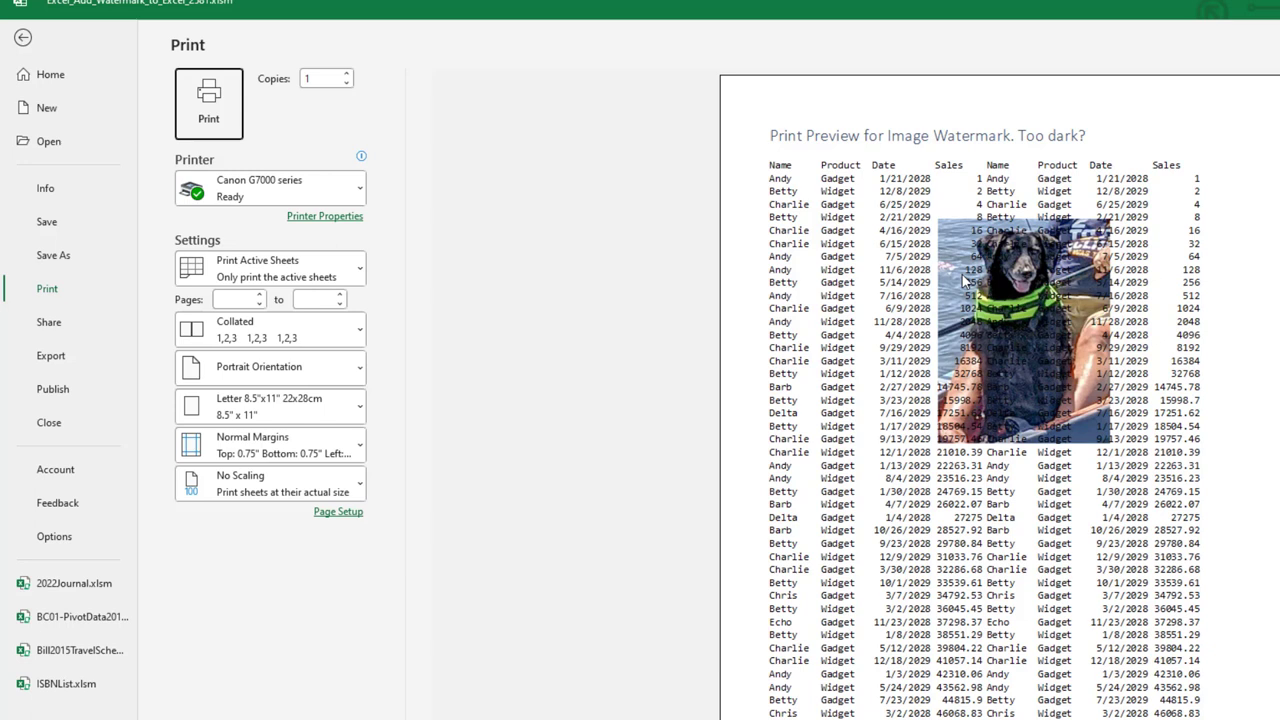
{"action": "left_click", "coordinate": [23, 38]}
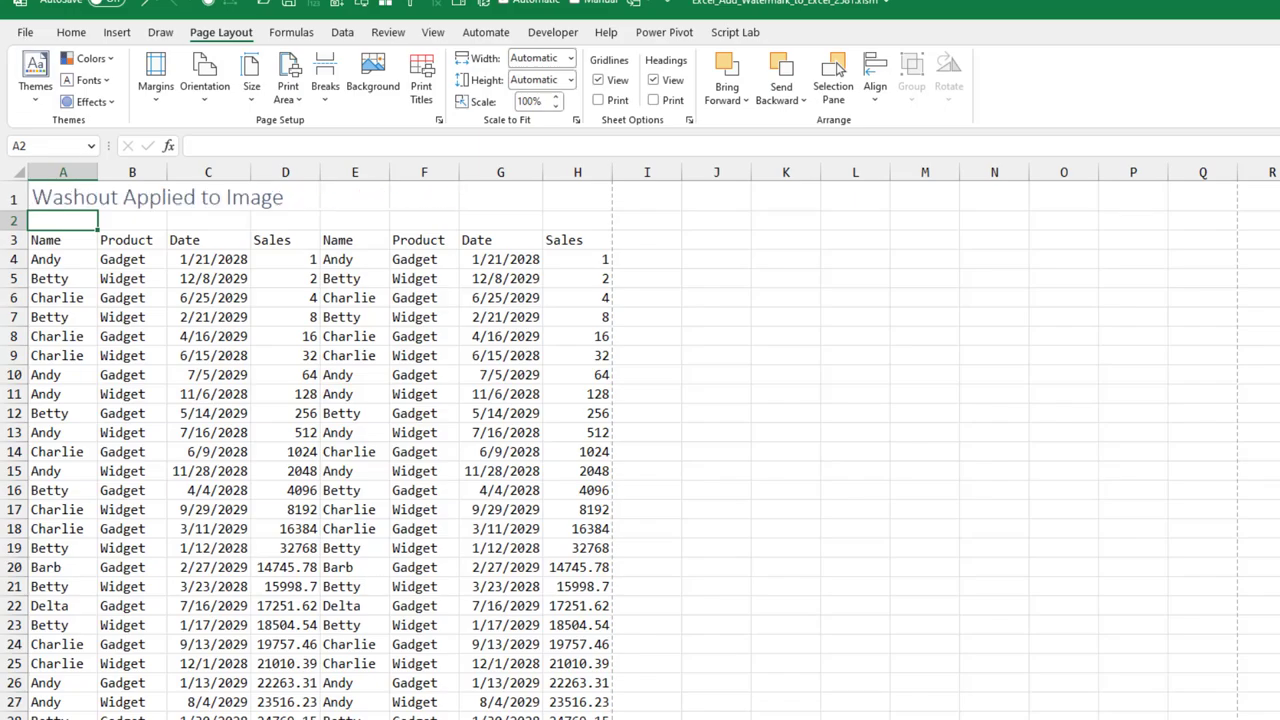
{"action": "key", "text": "ctrl+p"}
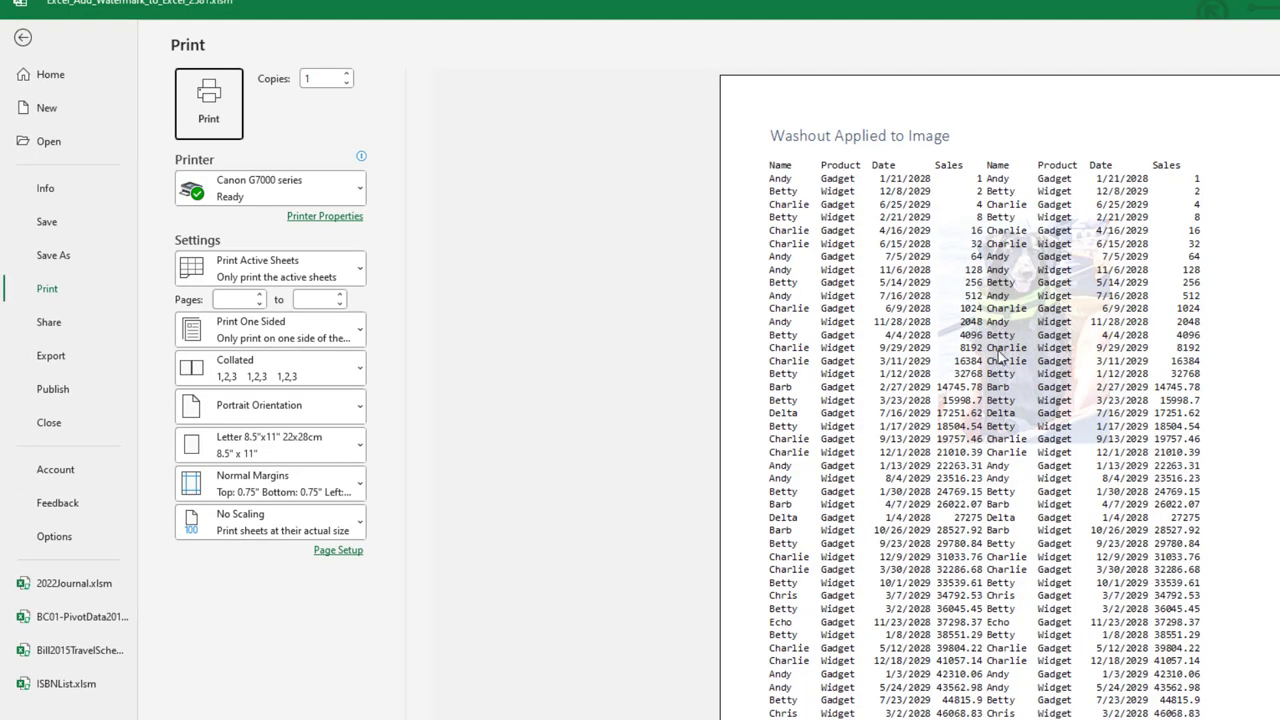
{"action": "left_click", "coordinate": [28, 40]}
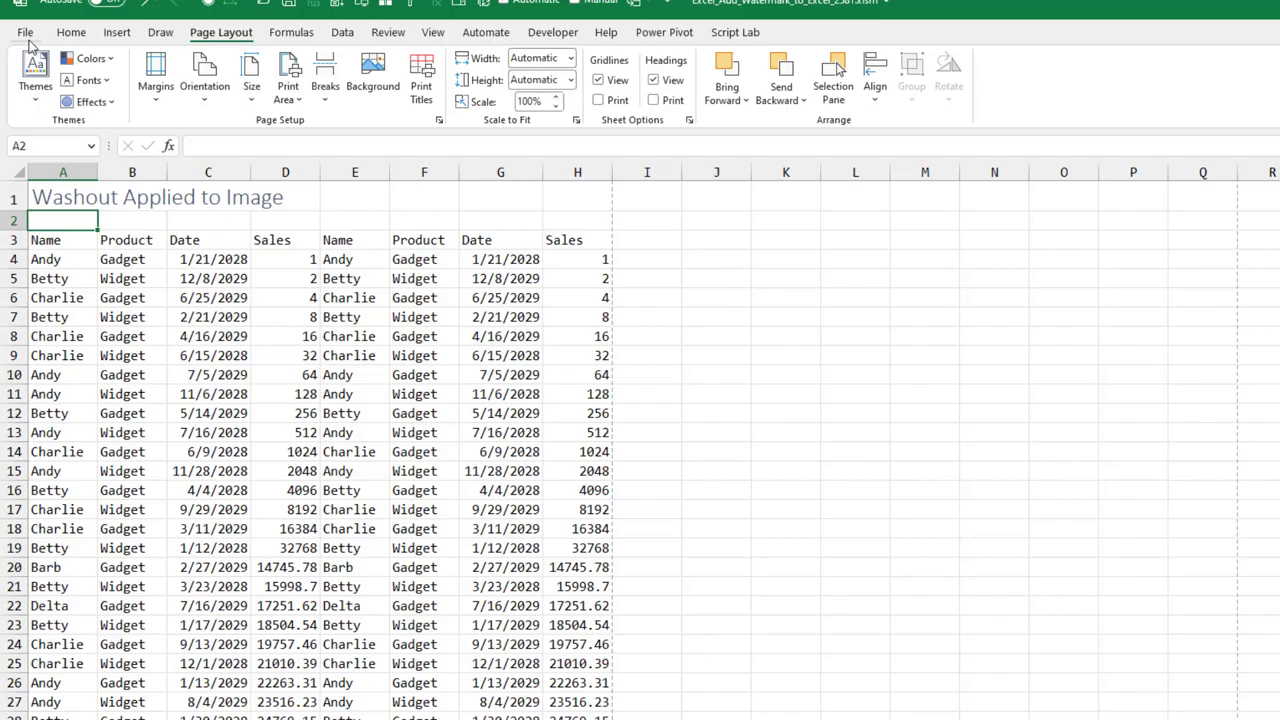
- Go to the sheet with the DRAFT stamp and dog picture, and deselect the picture by selecting cell B22
{"action": "key", "text": "ctrl+Page_Down"}
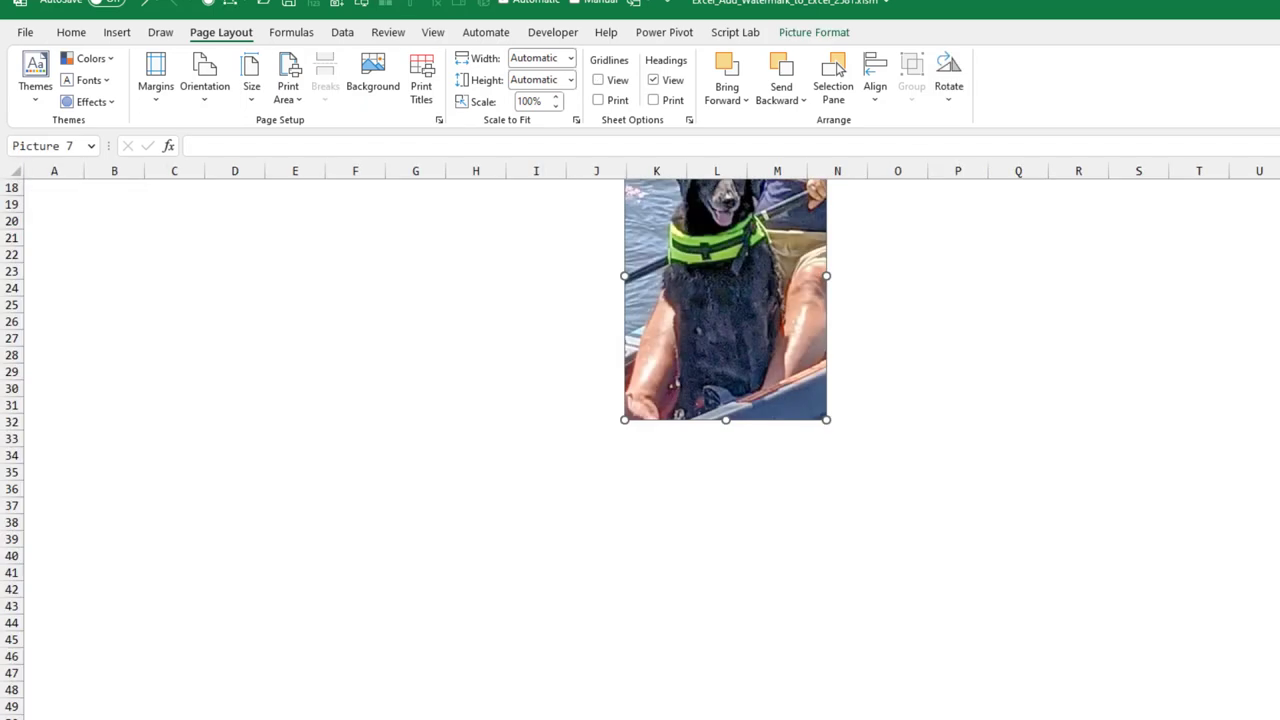
{"action": "scroll", "coordinate": [431, 660], "scroll_direction": "up", "scroll_amount": 6}
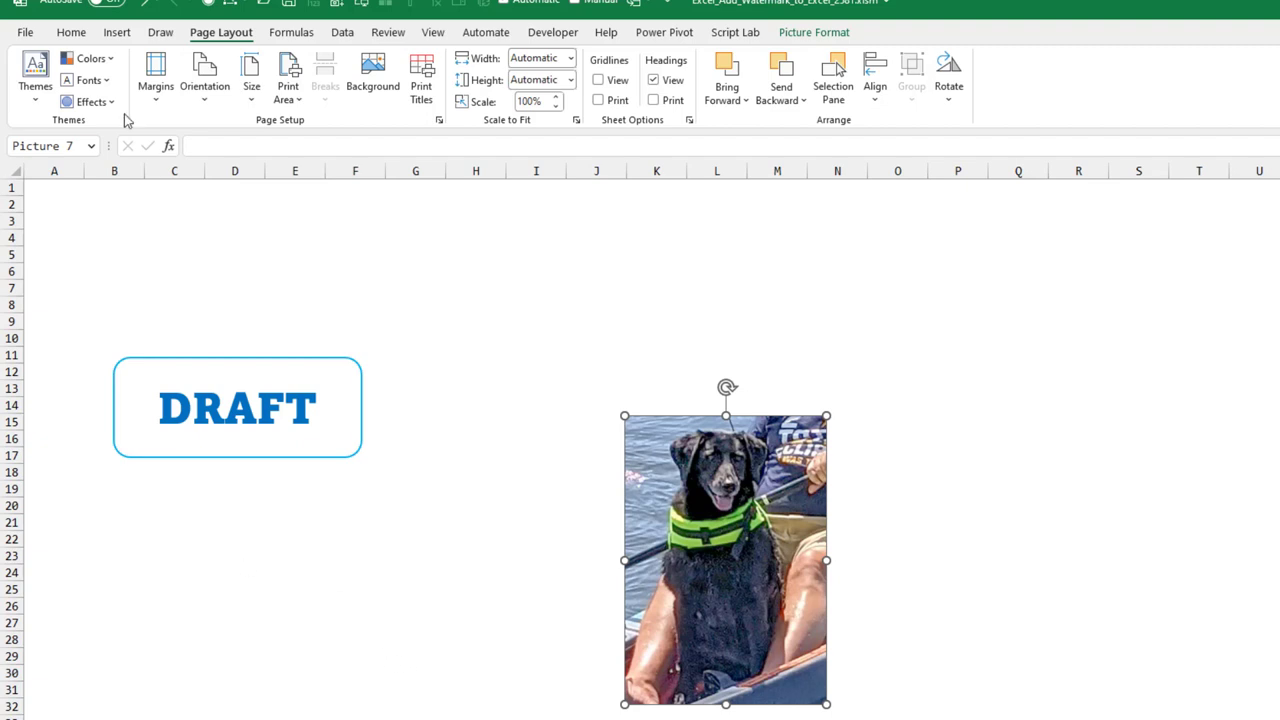
{"action": "left_click", "coordinate": [139, 541]}
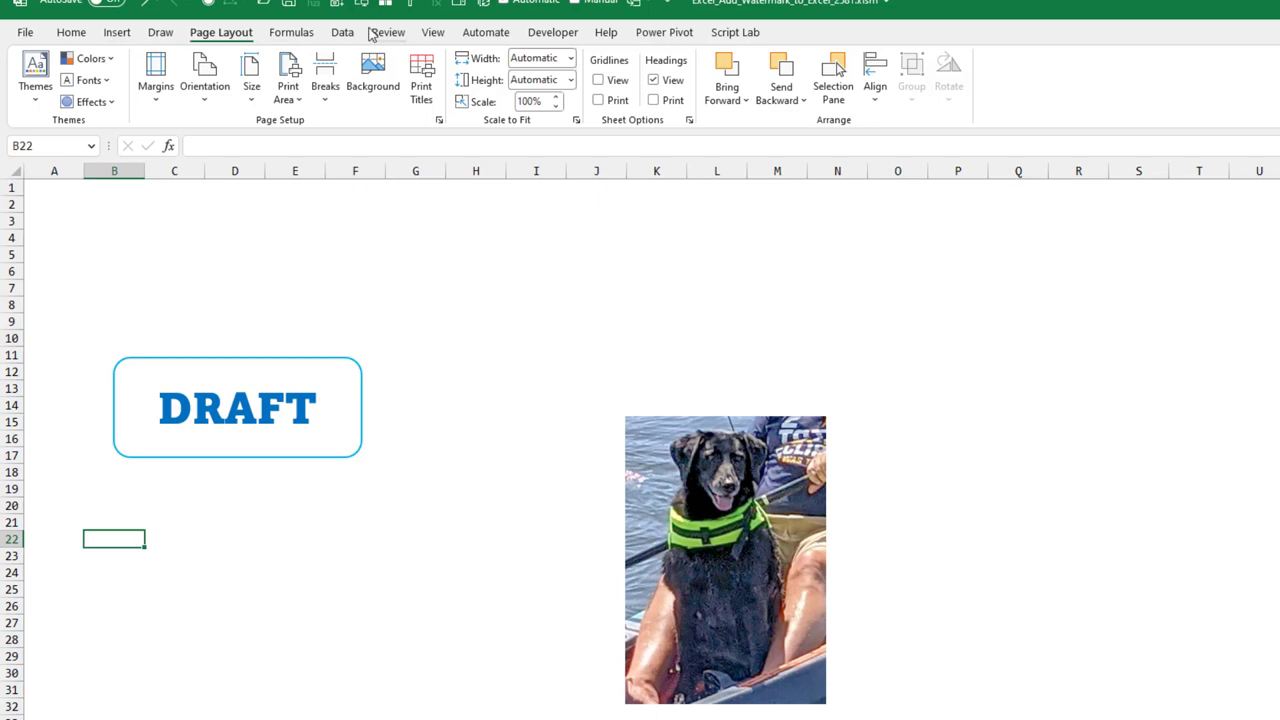
- Show the gridlines on the stamp and picture sheet and hide them again
{"action": "left_click", "coordinate": [434, 33]}
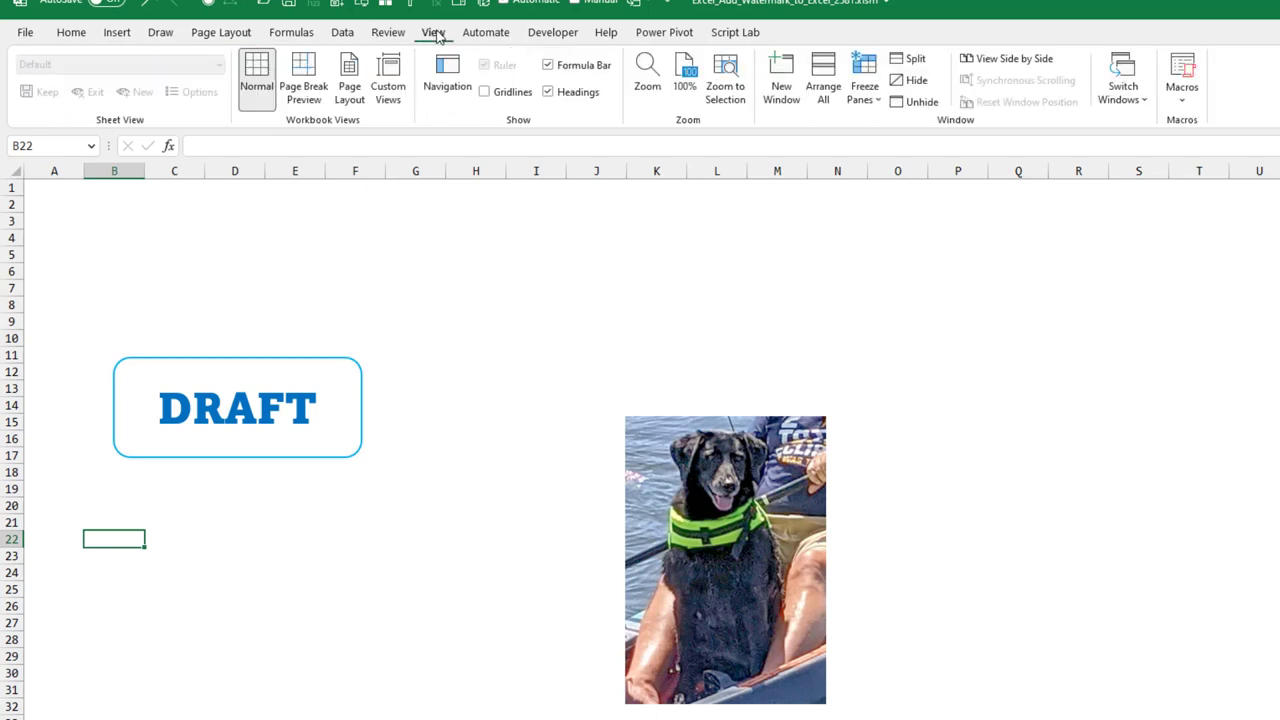
{"action": "left_click", "coordinate": [484, 92]}
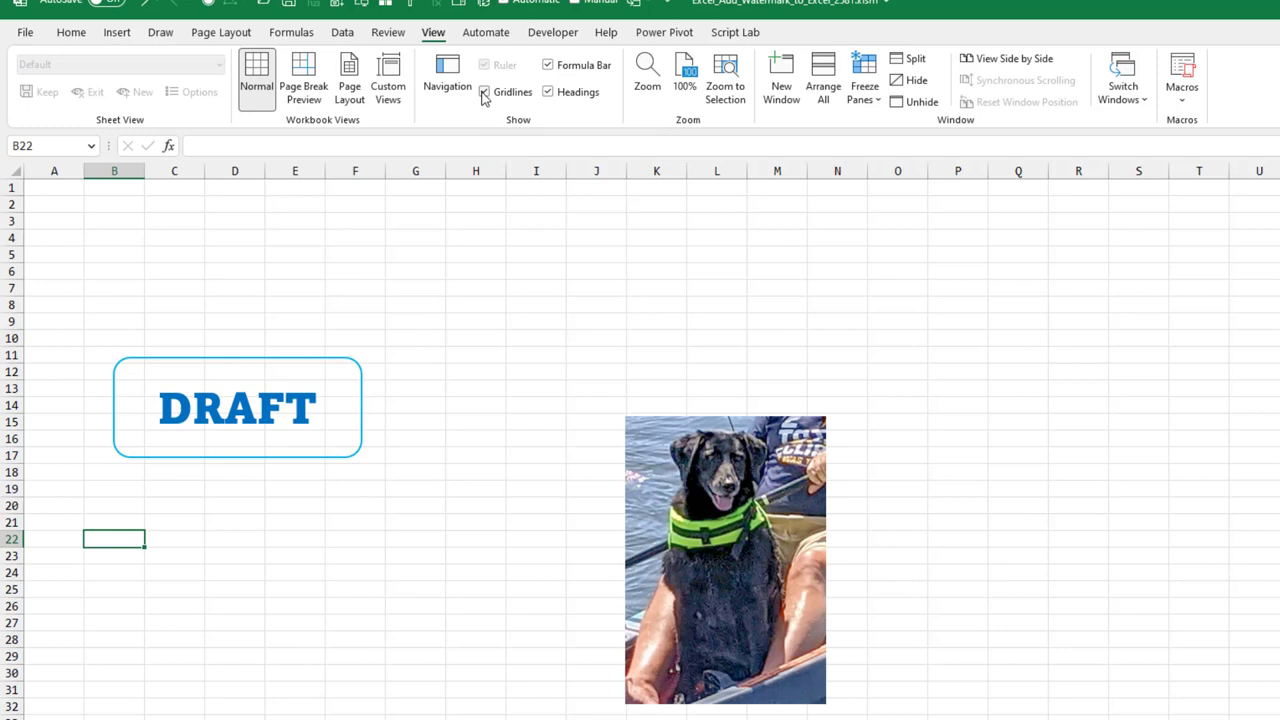
{"action": "left_click", "coordinate": [484, 92]}
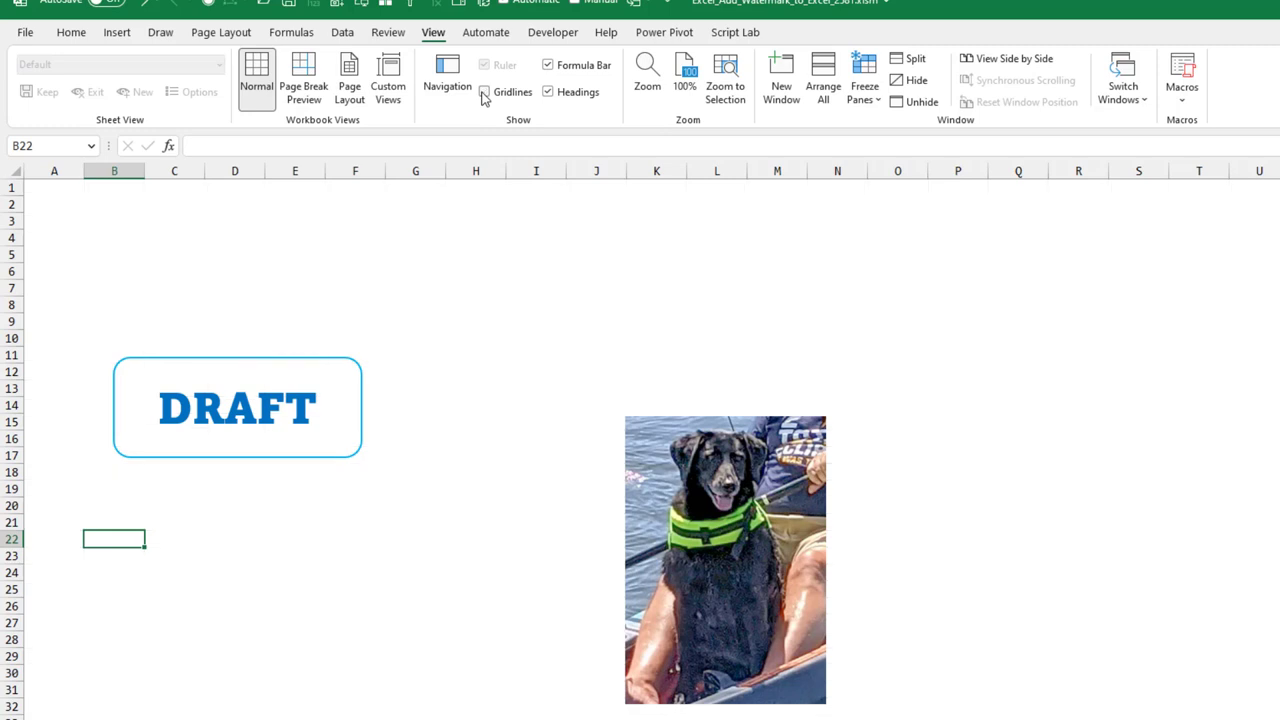
- Draw a rounded rectangle below the DRAFT stamp, spanning about C20 to I27, and enter the text EXAMPLE in it
{"action": "left_click", "coordinate": [117, 33]}
{"action": "left_click", "coordinate": [266, 58]}
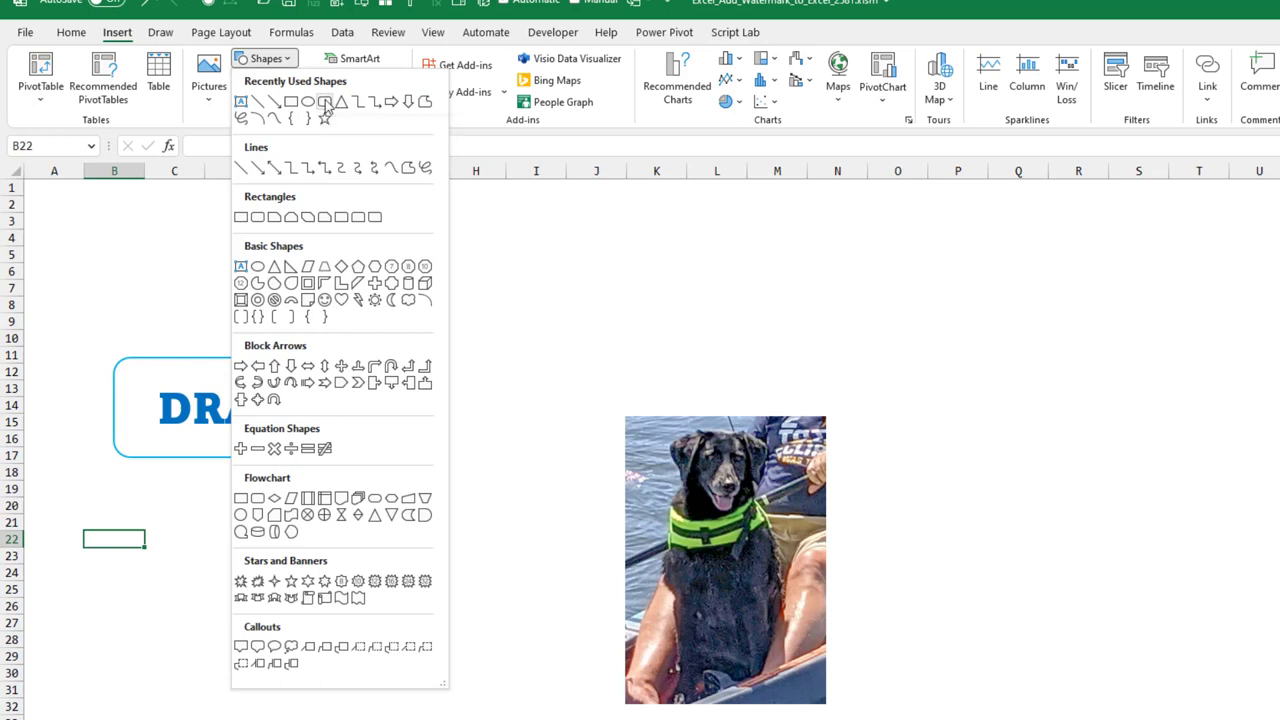
{"action": "left_click", "coordinate": [324, 103]}
{"action": "left_click_drag", "start_coordinate": [170, 503], "coordinate": [547, 622]}
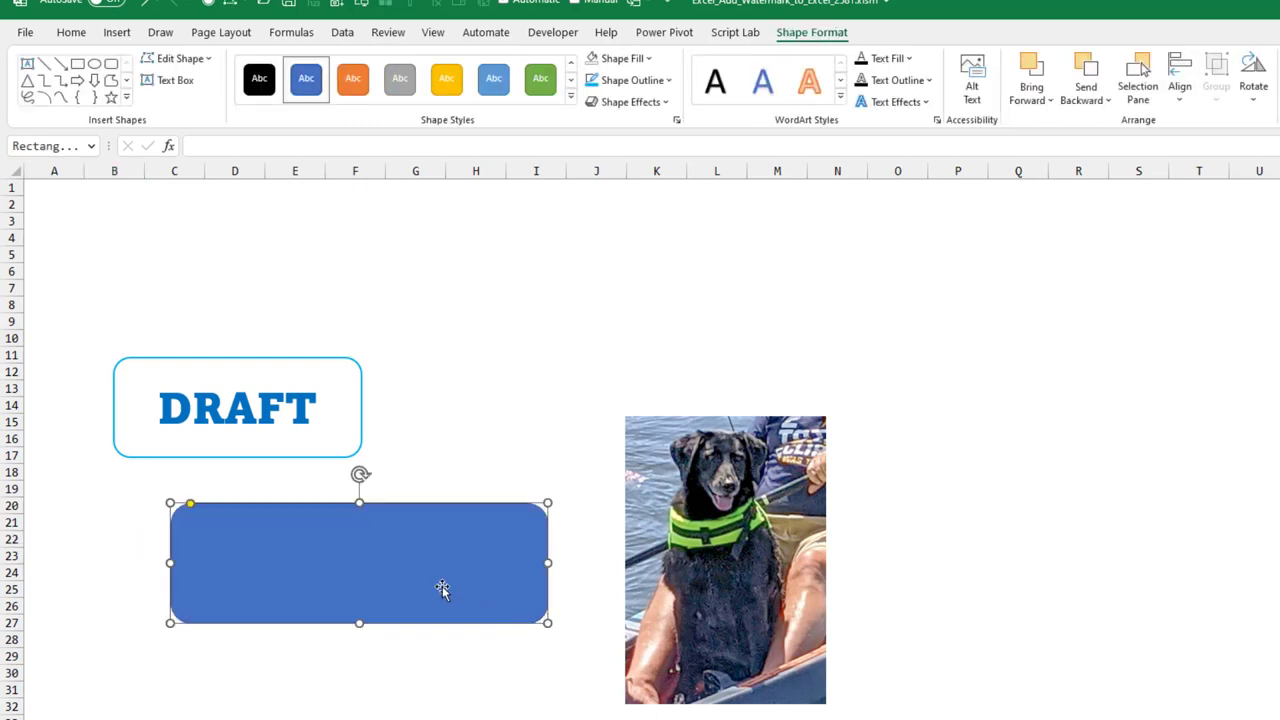
{"action": "type", "text": "EXAMPLE"}
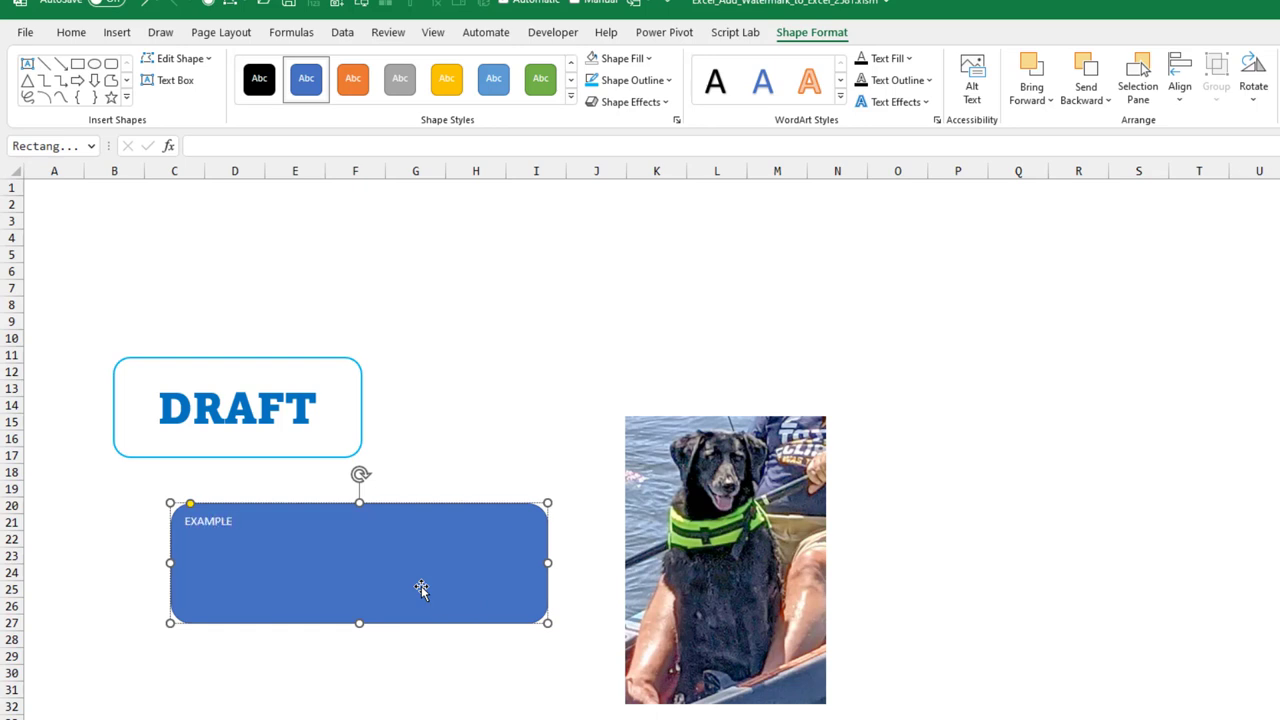
- Center the EXAMPLE text both vertically and horizontally within the rounded rectangle
{"action": "left_click", "coordinate": [68, 36]}
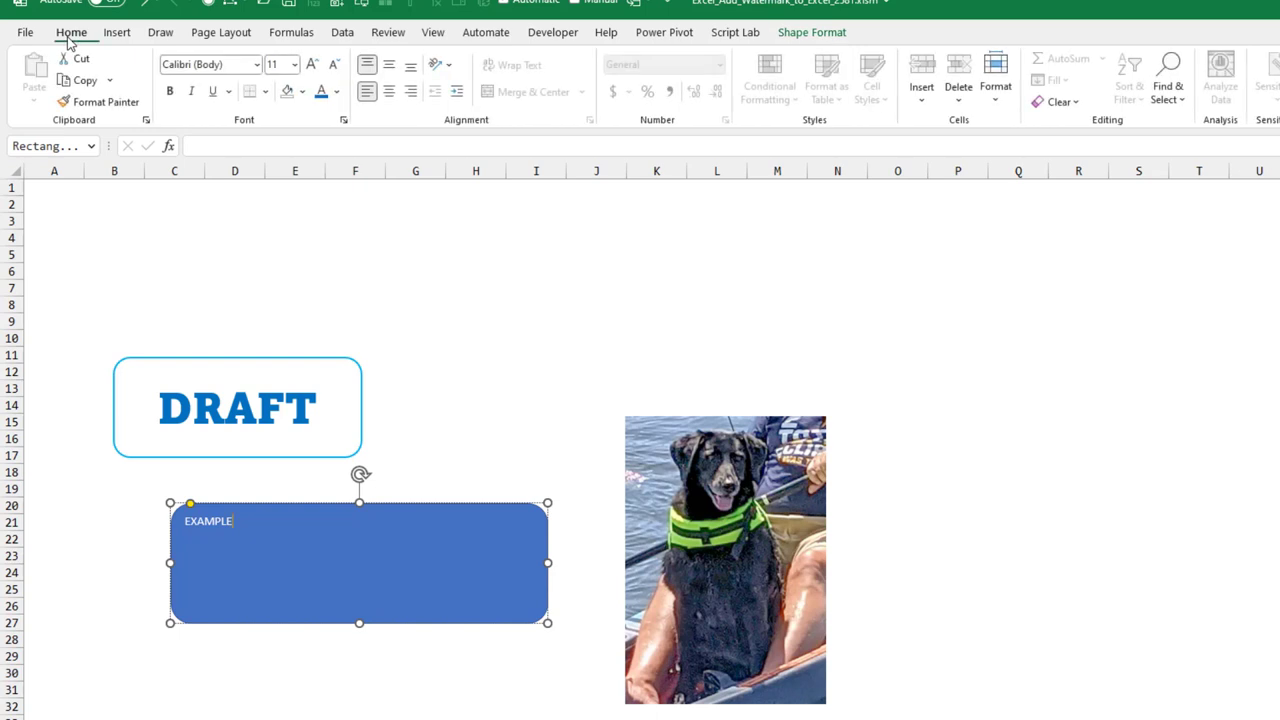
{"action": "left_click", "coordinate": [389, 66]}
{"action": "left_click", "coordinate": [390, 91]}
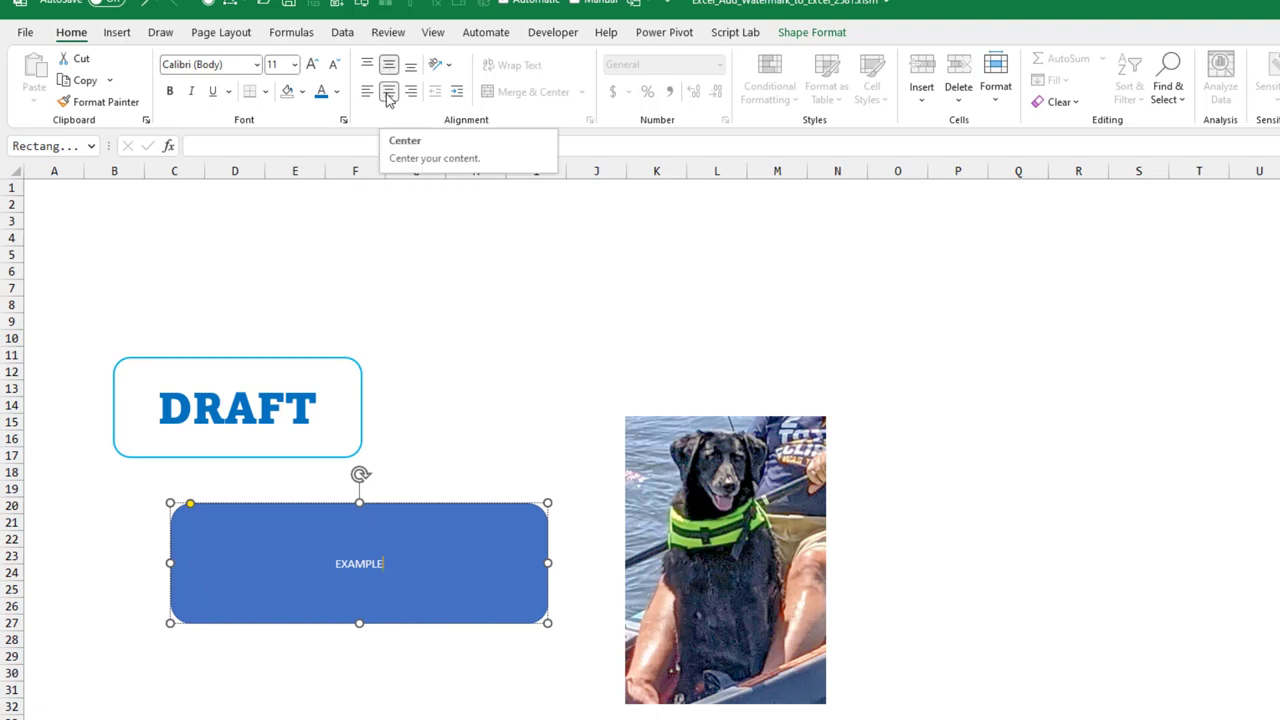
- Format the EXAMPLE text in Amasis MT Pro Black and enlarge it to size 48
{"action": "double_click", "coordinate": [358, 563]}
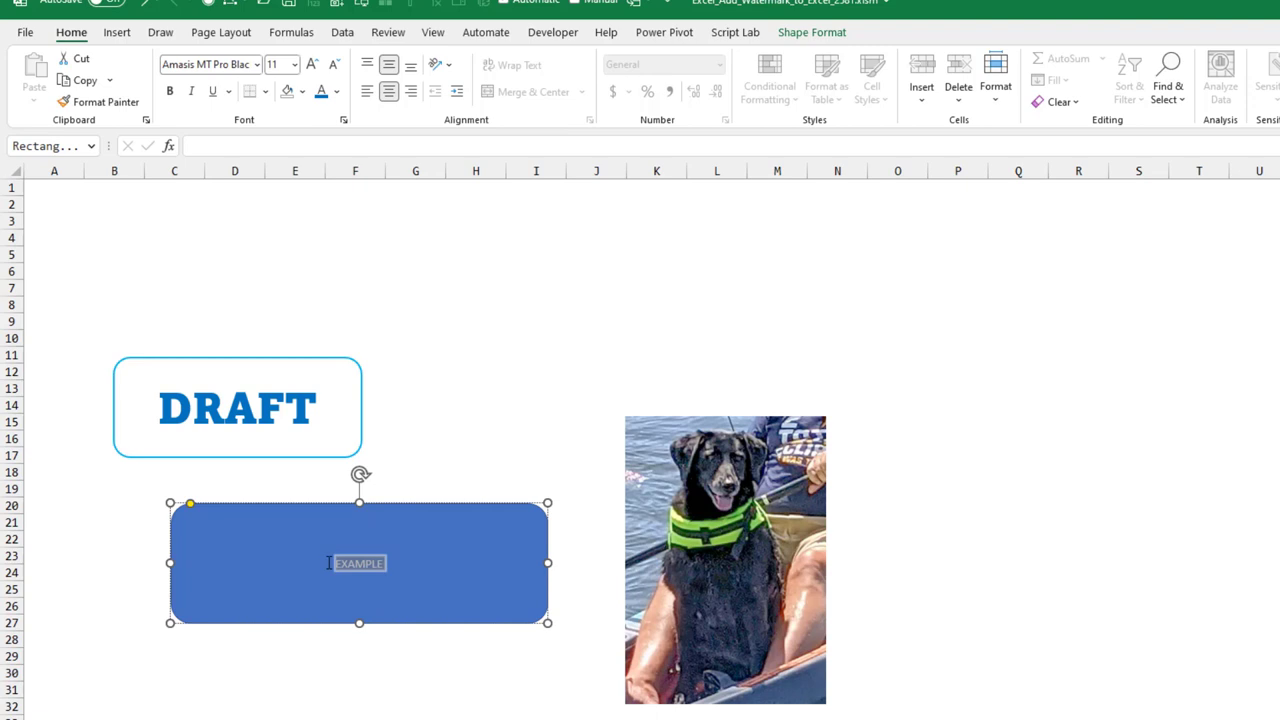
{"action": "left_click", "coordinate": [257, 64]}
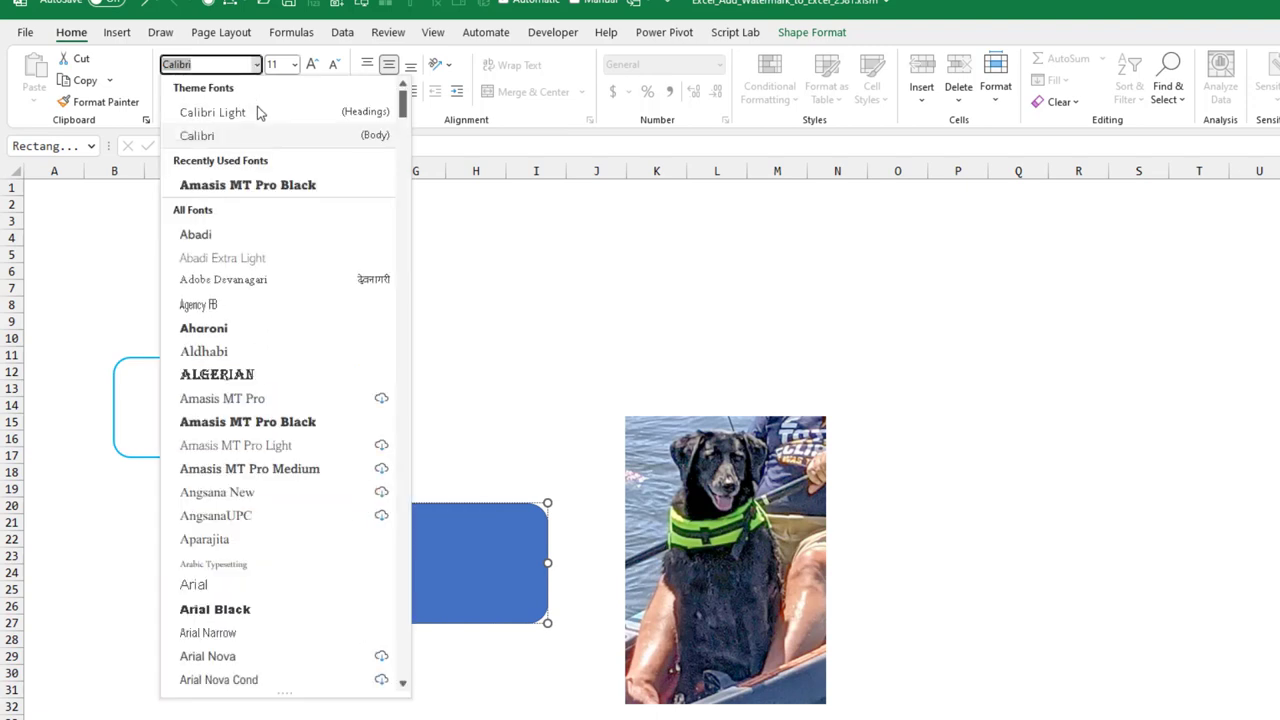
{"action": "left_click", "coordinate": [250, 188]}
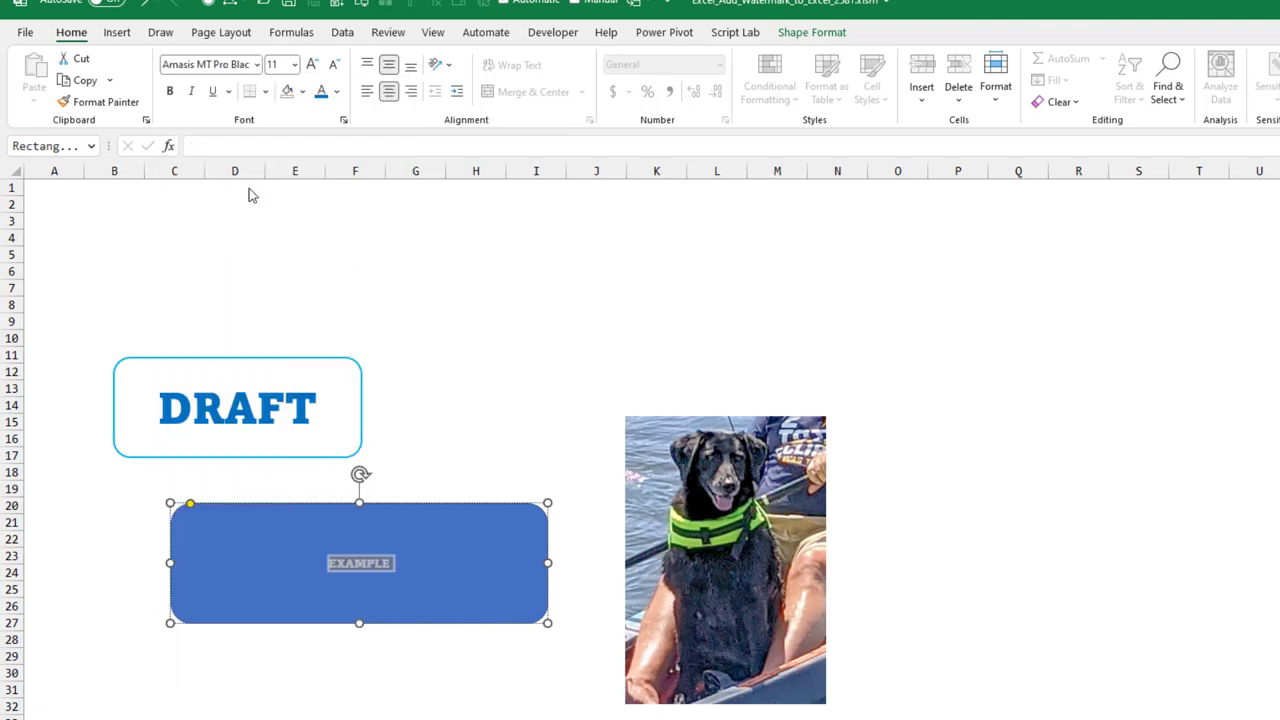
{"action": "left_click", "coordinate": [313, 65]}
{"action": "left_click", "coordinate": [313, 65]}
{"action": "left_click", "coordinate": [313, 65]}
{"action": "left_click", "coordinate": [313, 65]}
{"action": "left_click", "coordinate": [313, 65]}
{"action": "left_click", "coordinate": [313, 65]}
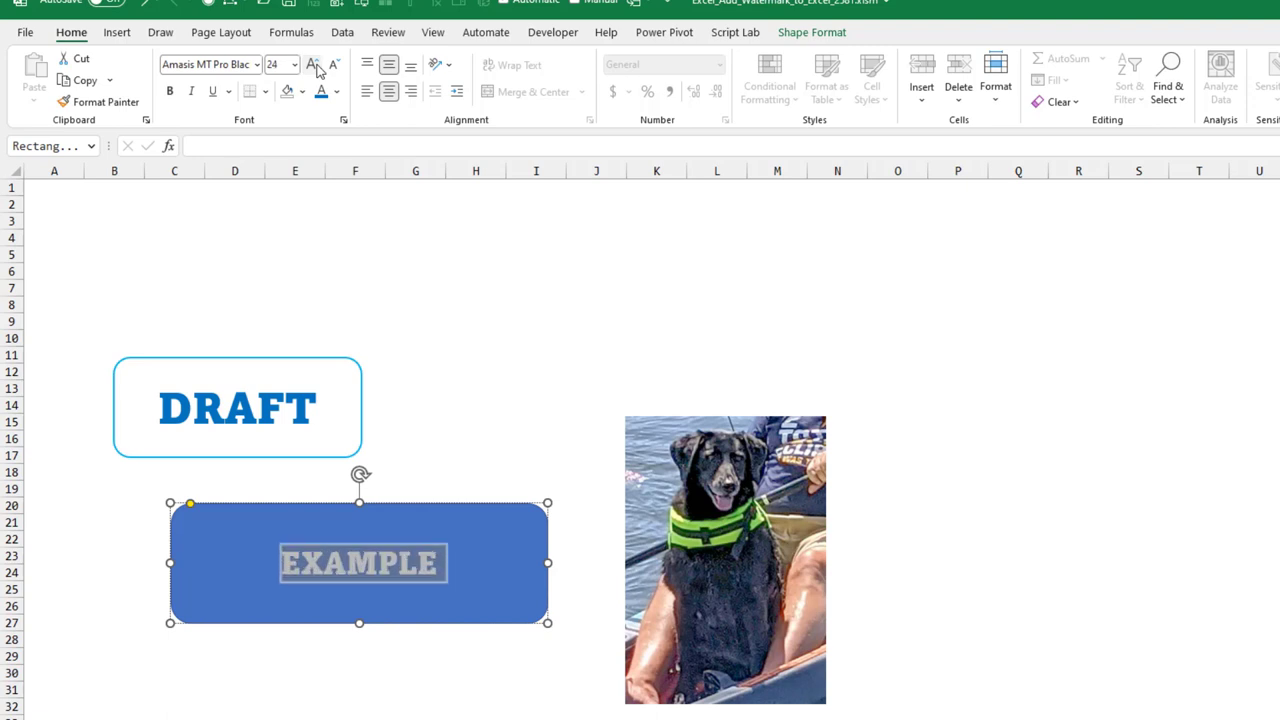
{"action": "left_click", "coordinate": [313, 65]}
{"action": "left_click", "coordinate": [313, 65]}
{"action": "left_click", "coordinate": [313, 65]}
{"action": "left_click", "coordinate": [313, 65]}
{"action": "left_click", "coordinate": [313, 65]}
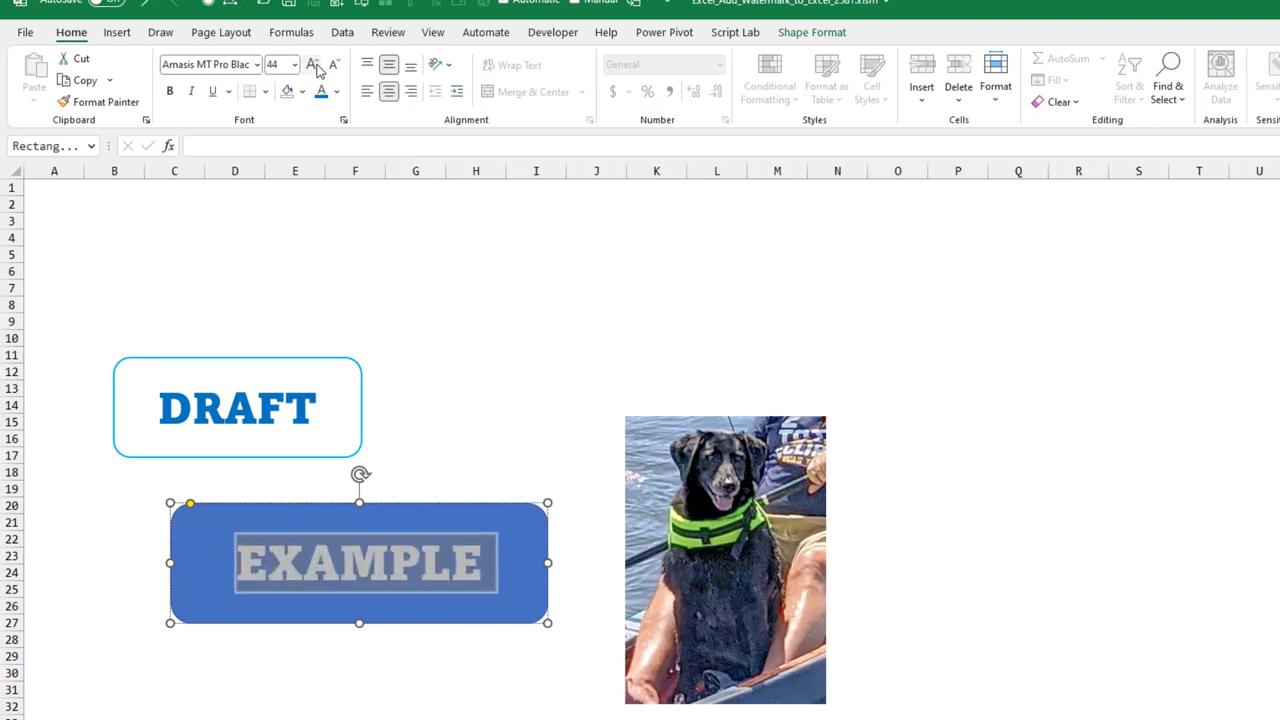
{"action": "left_click", "coordinate": [313, 65]}
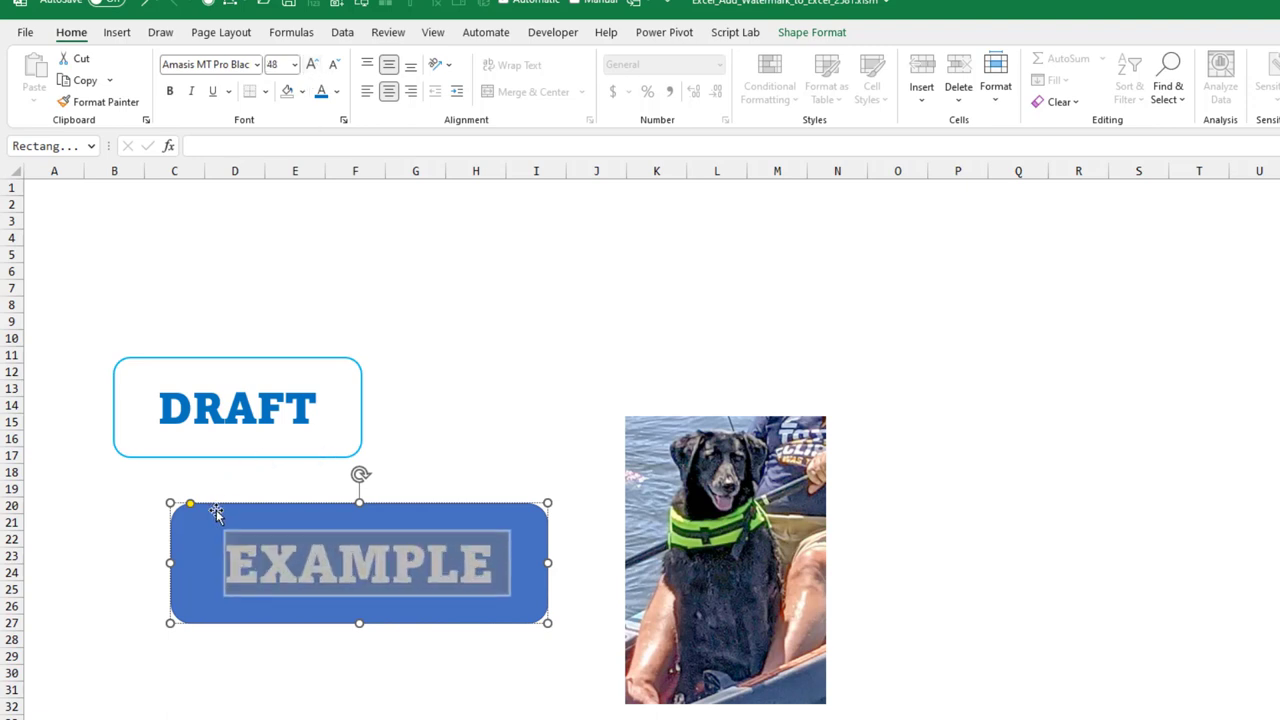
- Color the EXAMPLE text in the same blue as the DRAFT stamp's text
{"action": "left_click", "coordinate": [336, 567]}
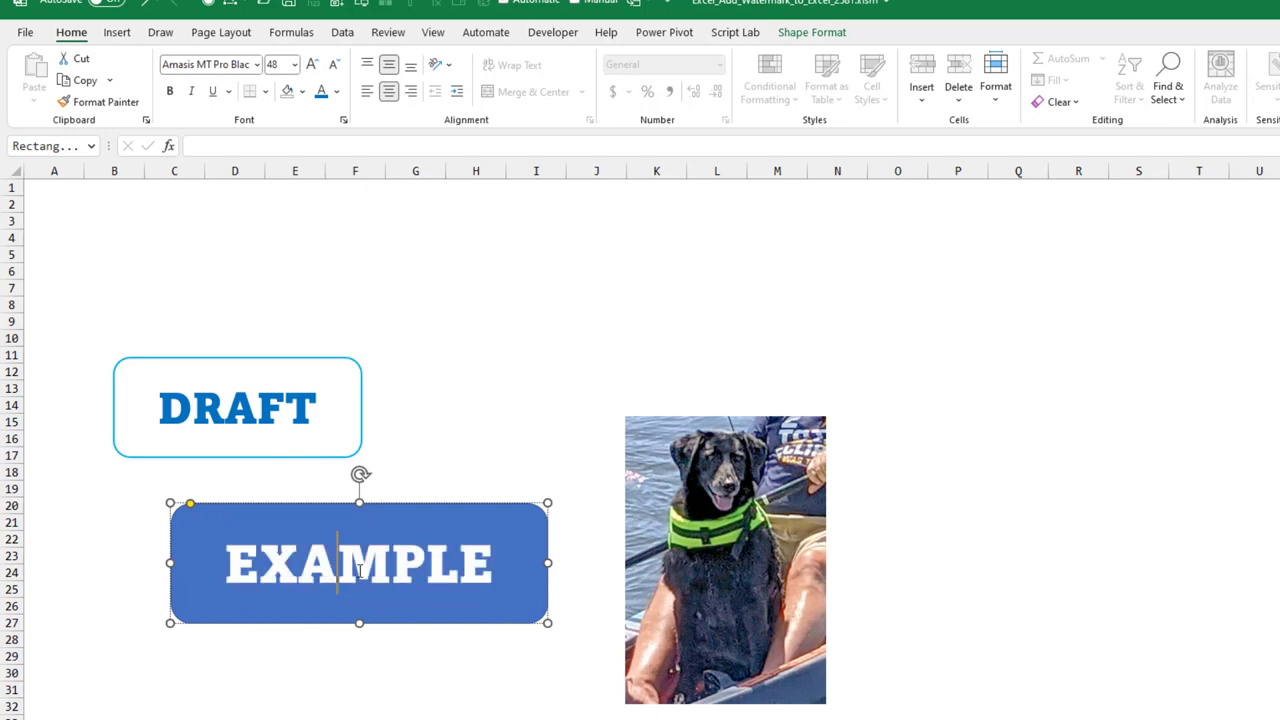
{"action": "double_click", "coordinate": [493, 562]}
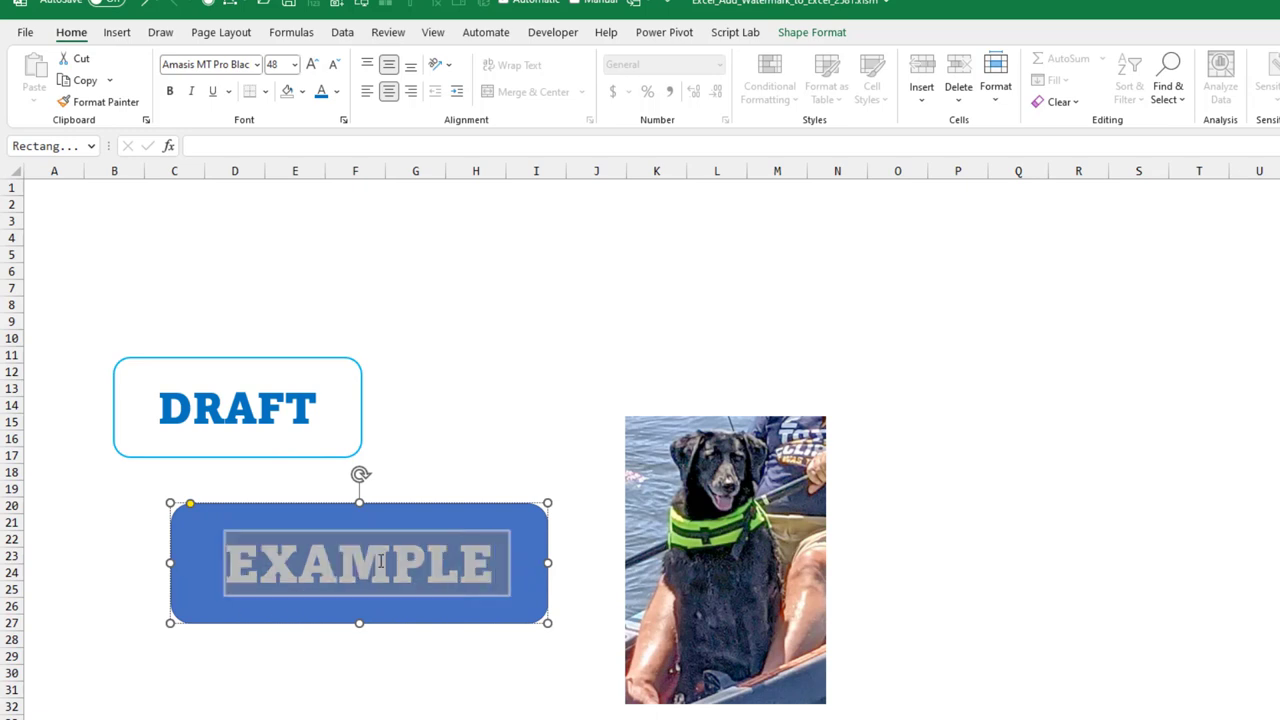
{"action": "left_click", "coordinate": [320, 92]}
- Remove the fill color from the rounded rectangle around the EXAMPLE text
{"action": "left_click", "coordinate": [259, 515]}
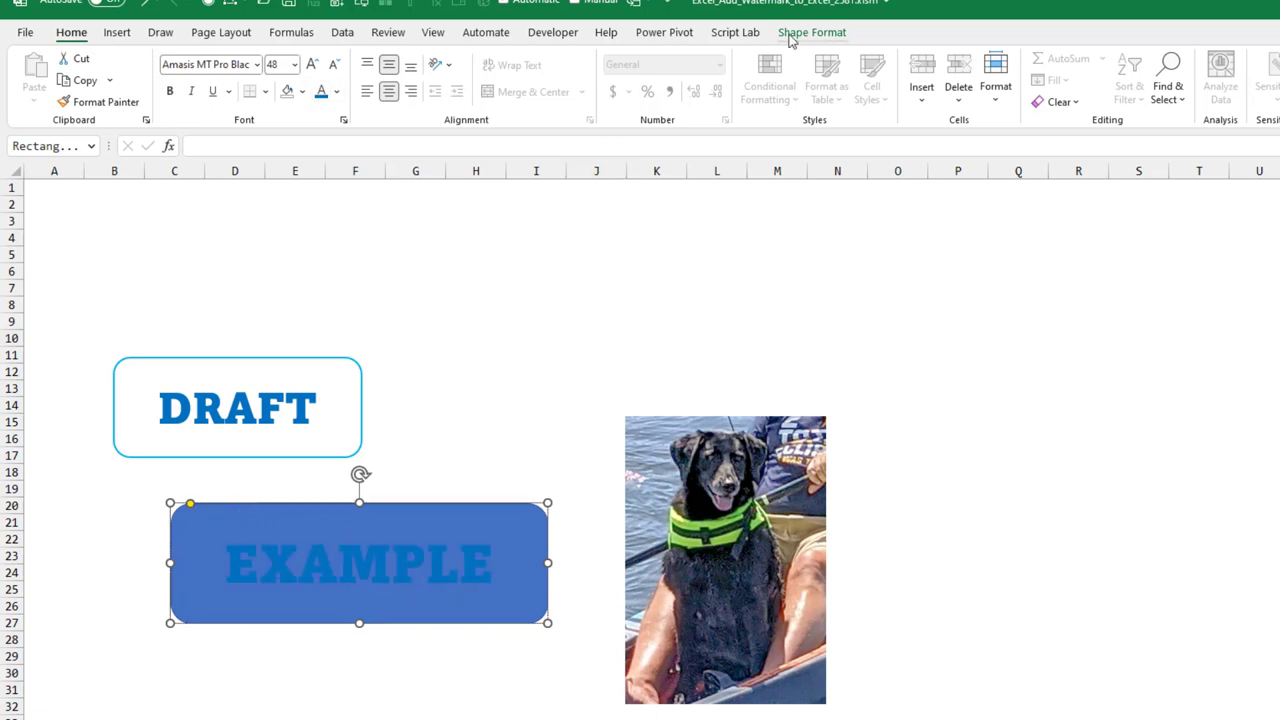
{"action": "left_click", "coordinate": [789, 34]}
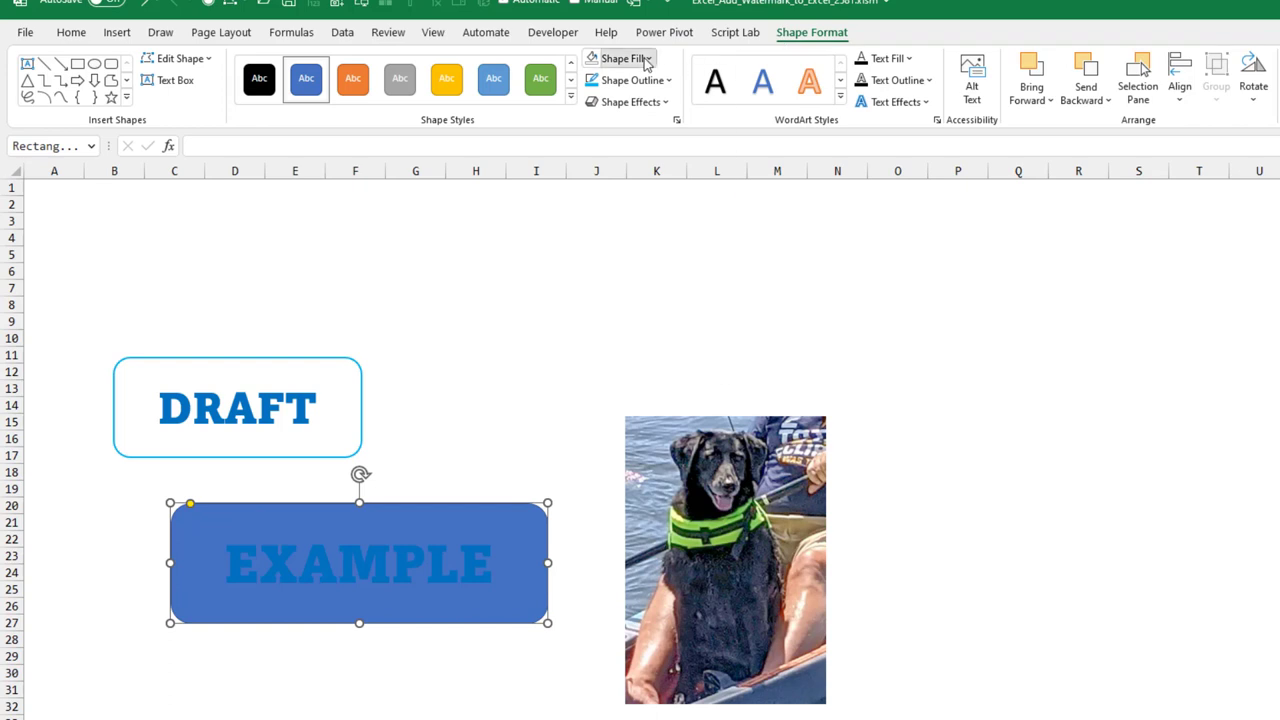
{"action": "left_click", "coordinate": [620, 58]}
{"action": "left_click", "coordinate": [622, 268]}
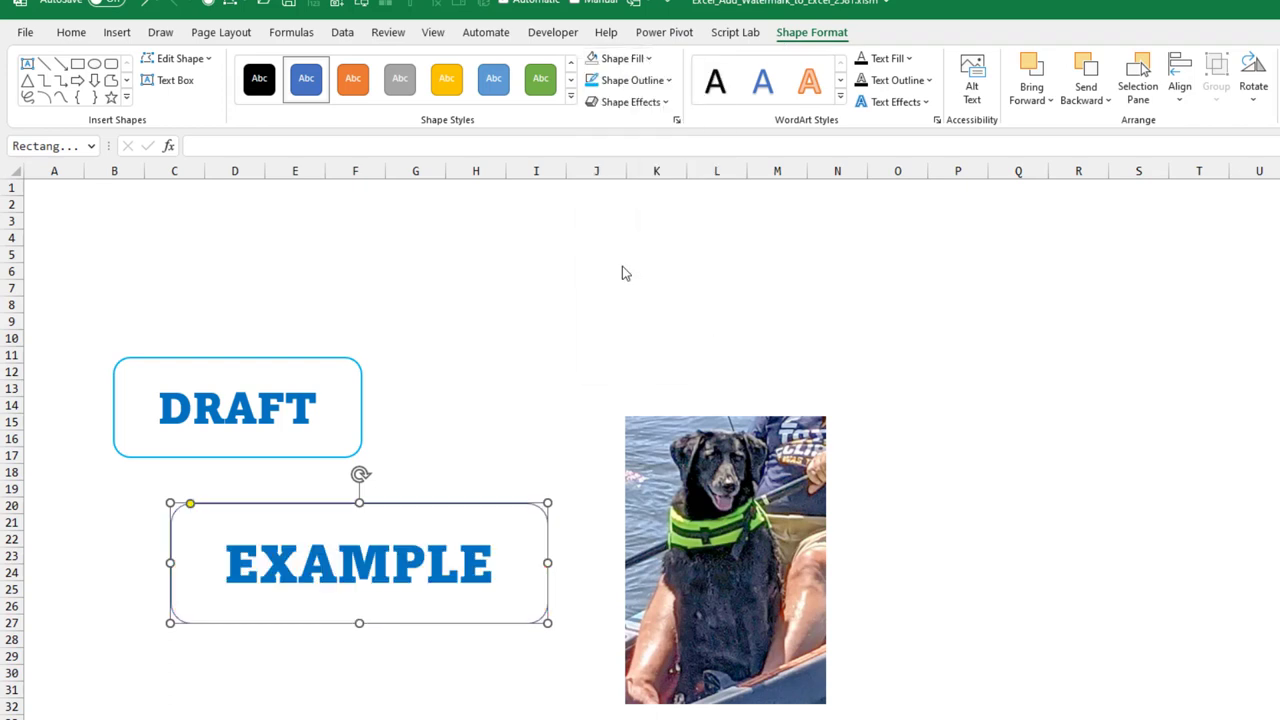
- Give the EXAMPLE rectangle a 3 pt outline in the standard light blue color
{"action": "left_click", "coordinate": [669, 80]}
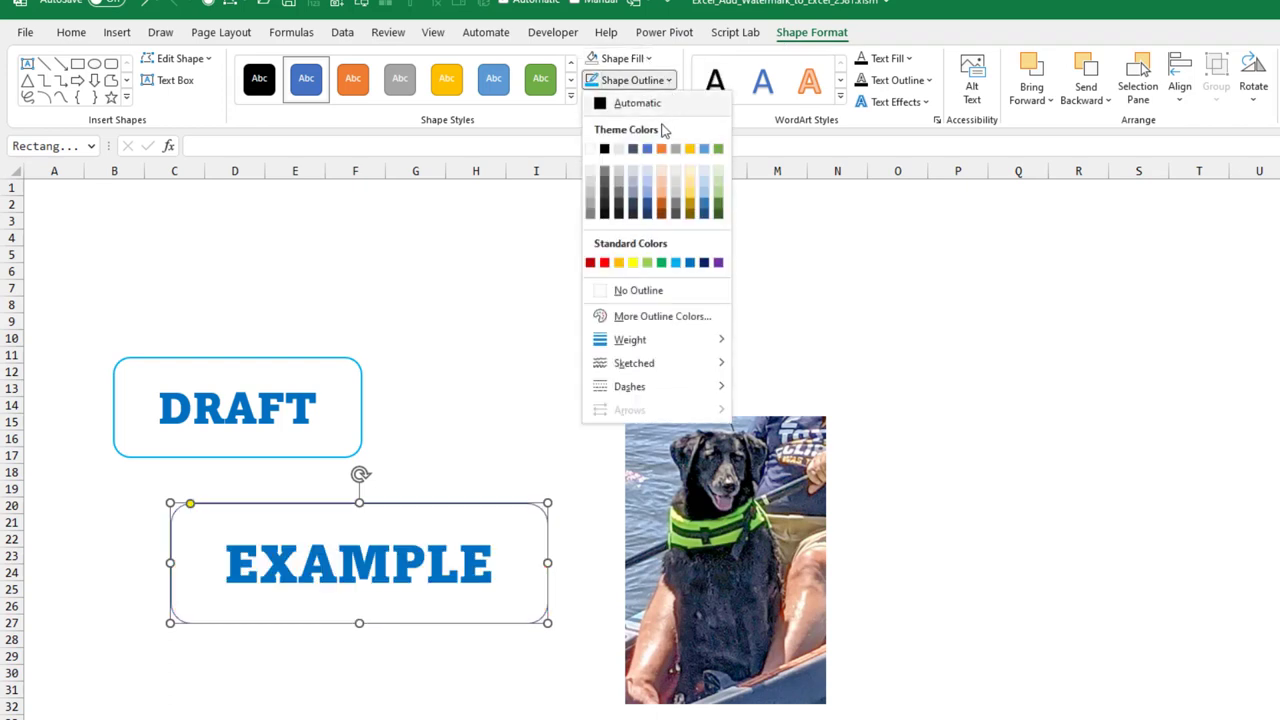
{"action": "mouse_move", "coordinate": [651, 341]}
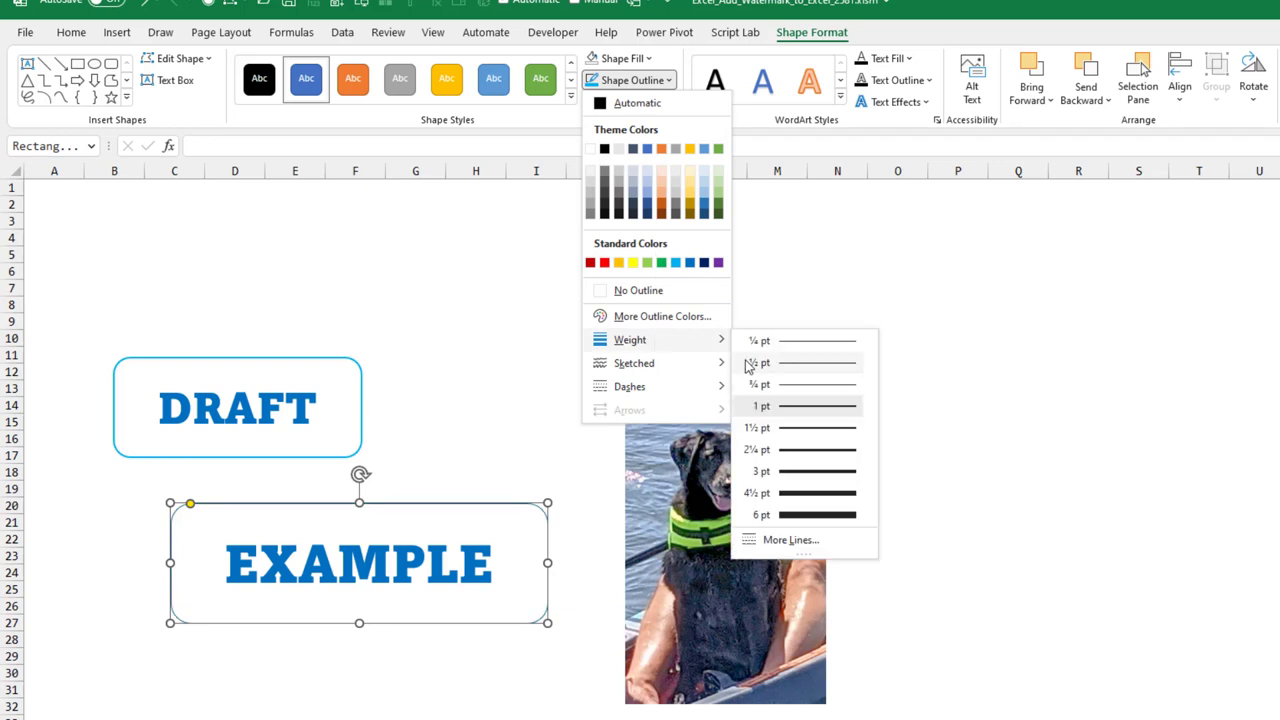
{"action": "left_click", "coordinate": [798, 471]}
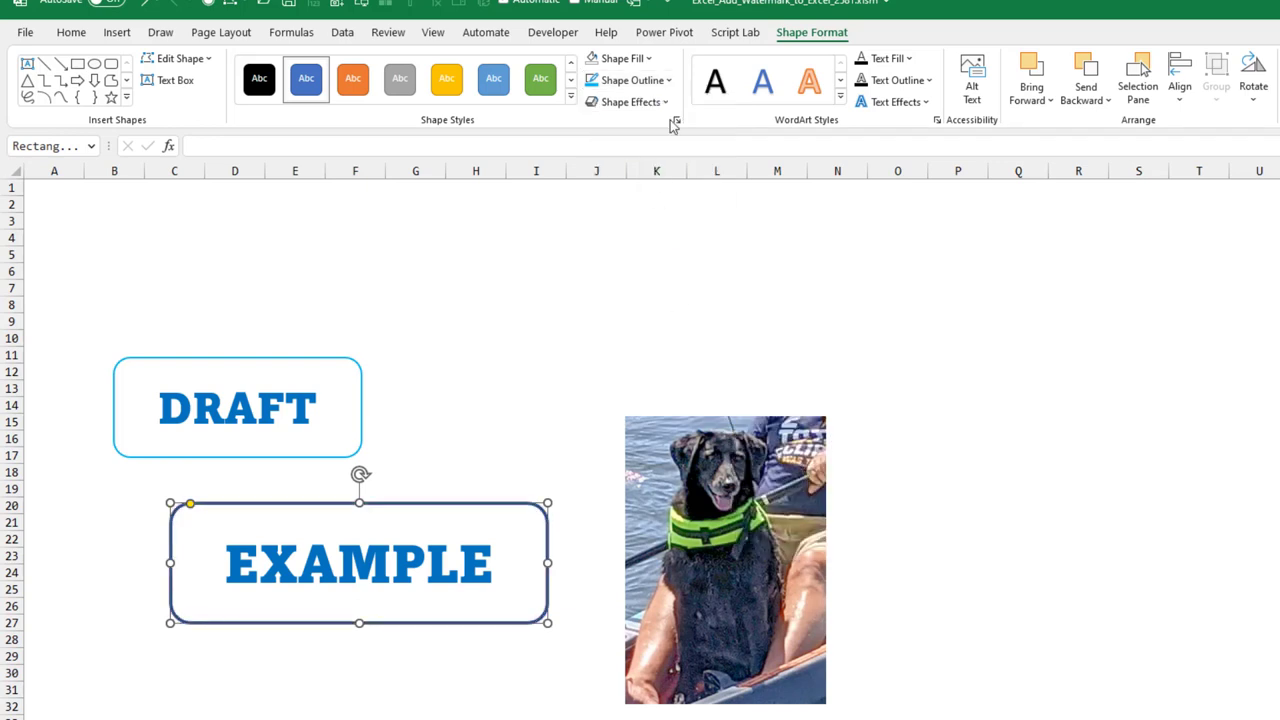
{"action": "left_click", "coordinate": [669, 80]}
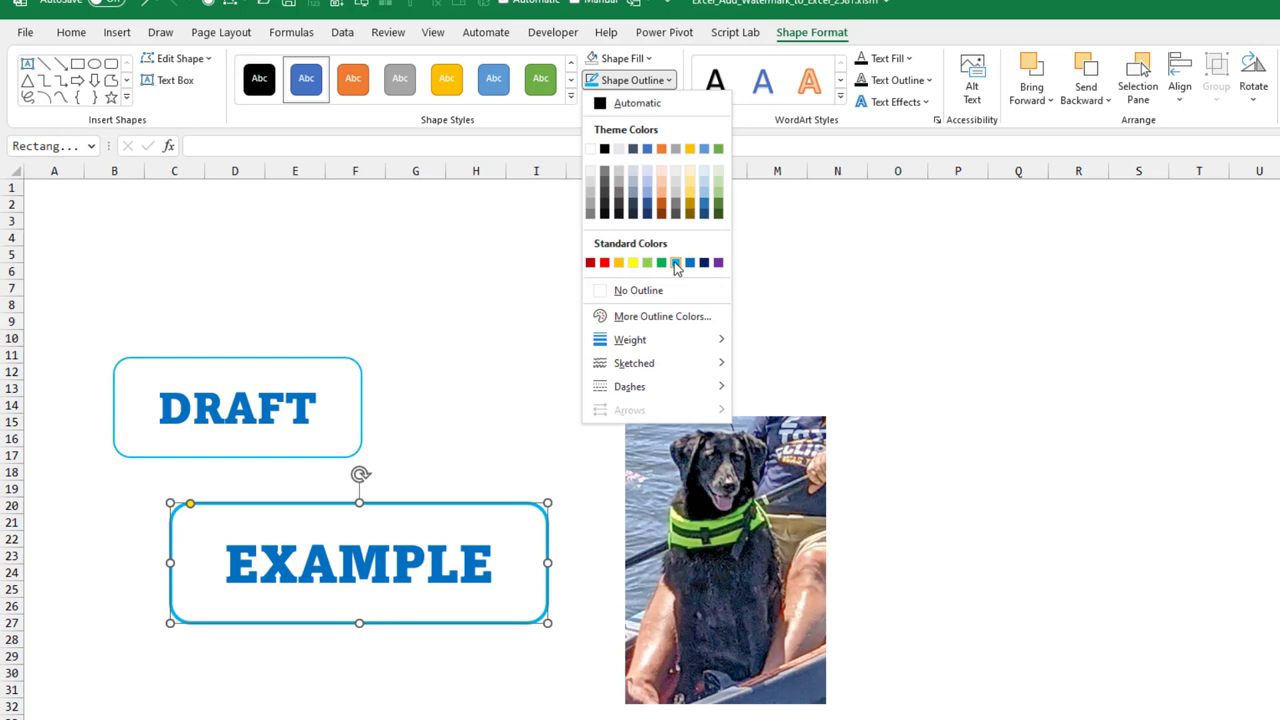
{"action": "left_click", "coordinate": [675, 263]}
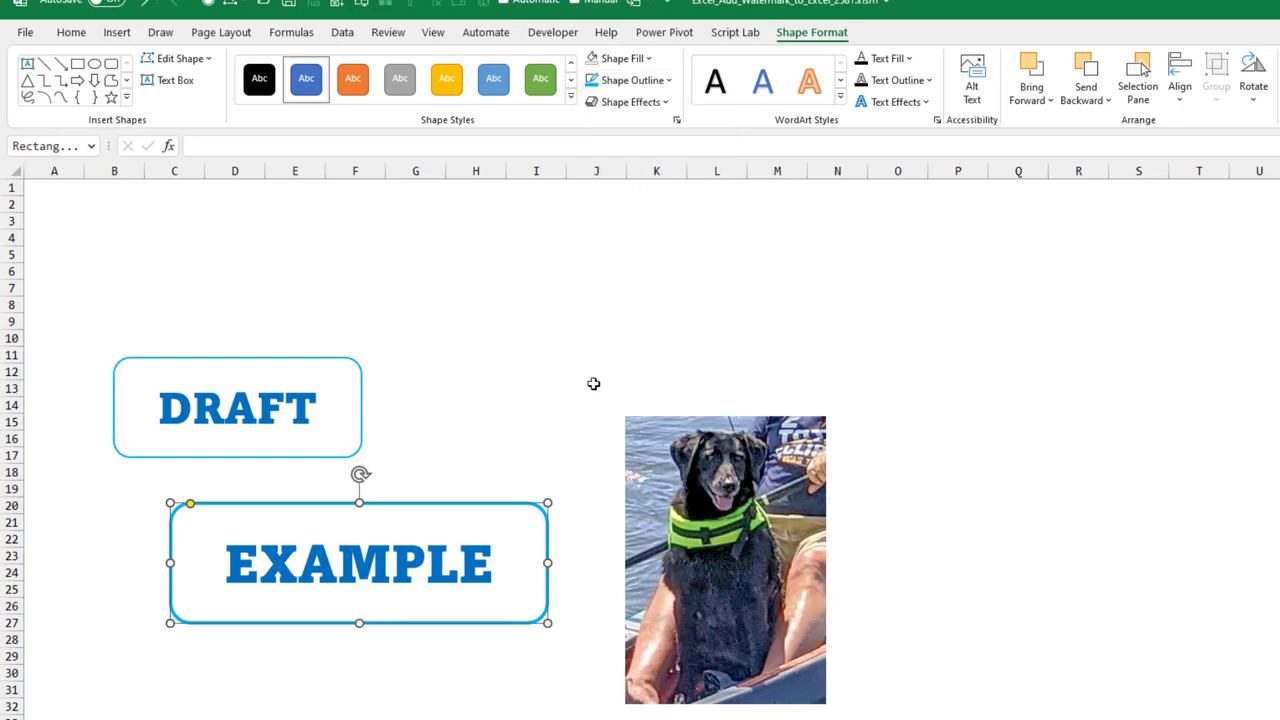
- Move the DRAFT stamp to the far side of the dog picture and the EXAMPLE stamp into its place, then deselect by selecting cell I30
{"action": "left_click_drag", "start_coordinate": [289, 363], "coordinate": [1153, 398]}
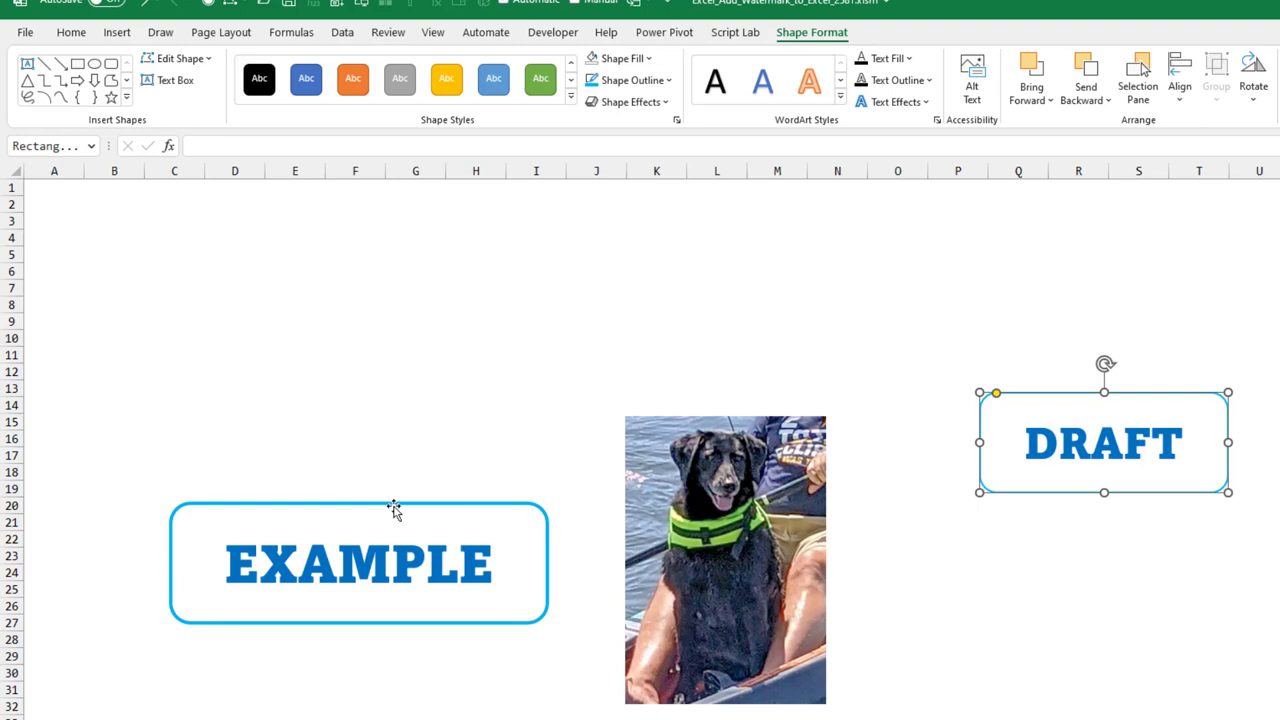
{"action": "left_click_drag", "start_coordinate": [394, 509], "coordinate": [320, 374]}
{"action": "left_click", "coordinate": [508, 676]}
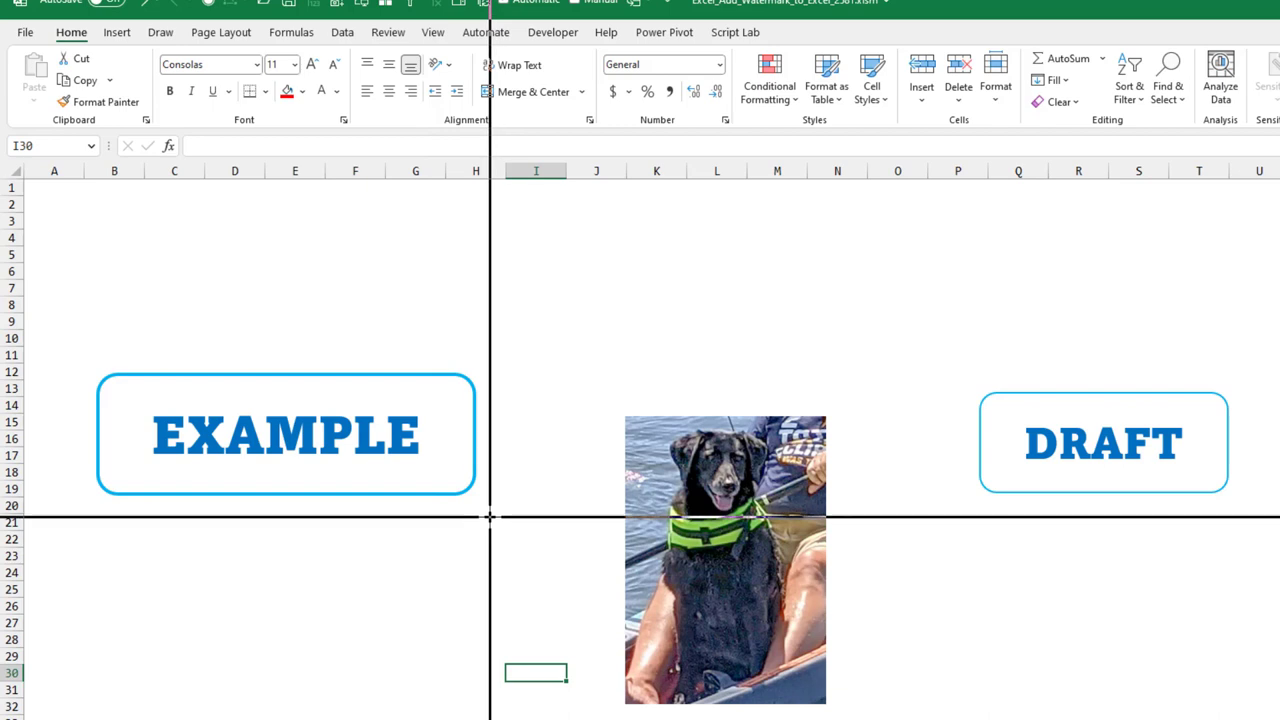
- Capture the region around the EXAMPLE stamp with WinSnap and save it as ExampleStamp in PNG format in the Pictures folder
{"action": "left_click_drag", "start_coordinate": [492, 518], "coordinate": [43, 200]}
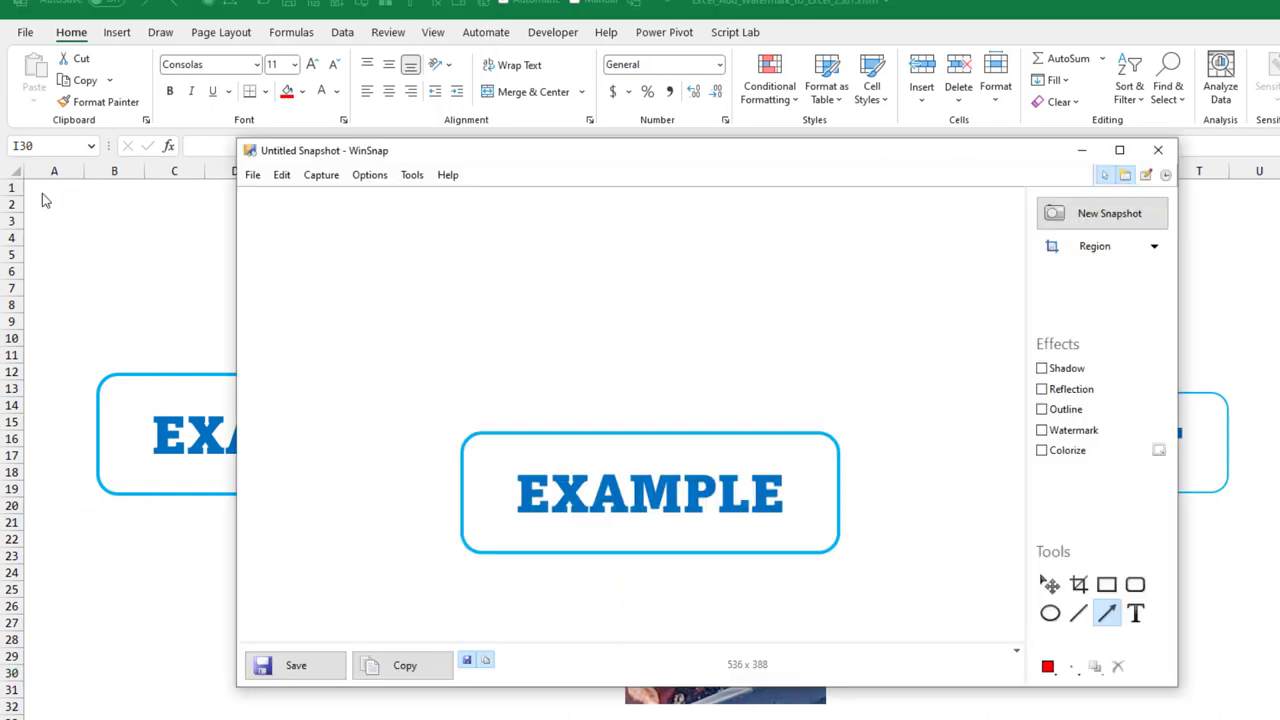
{"action": "left_click", "coordinate": [303, 669]}
{"action": "type", "text": "ExampleStamp"}
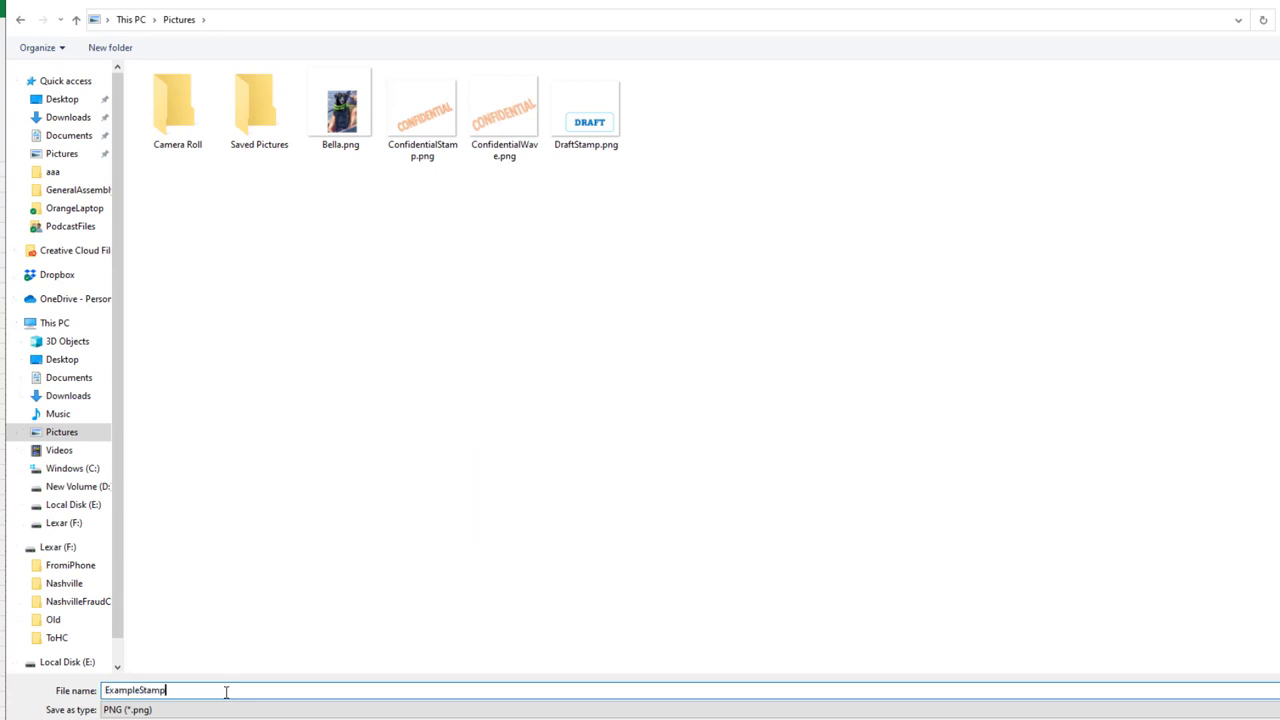
{"action": "key", "text": "Return"}
- Capture the region around the EXAMPLE stamp again with the Windows screen snipping tool
{"action": "key", "text": "super+shift+s"}
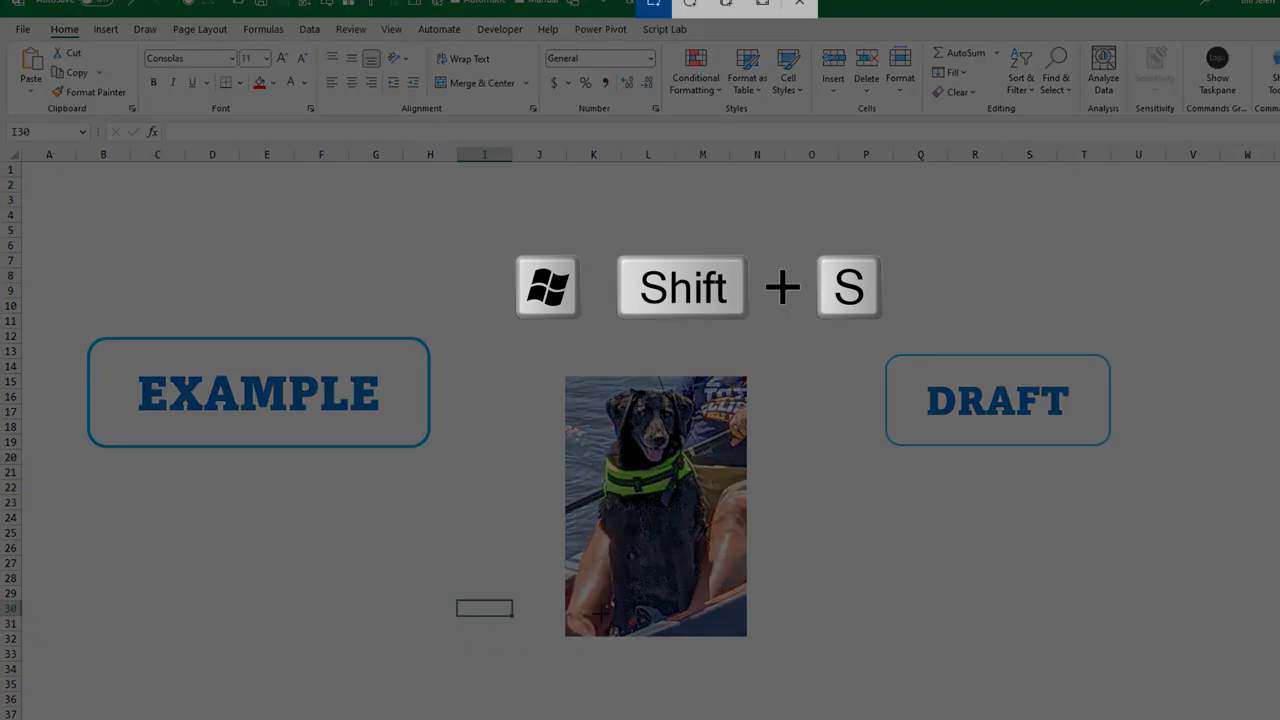
{"action": "left_click_drag", "start_coordinate": [448, 482], "coordinate": [40, 176]}
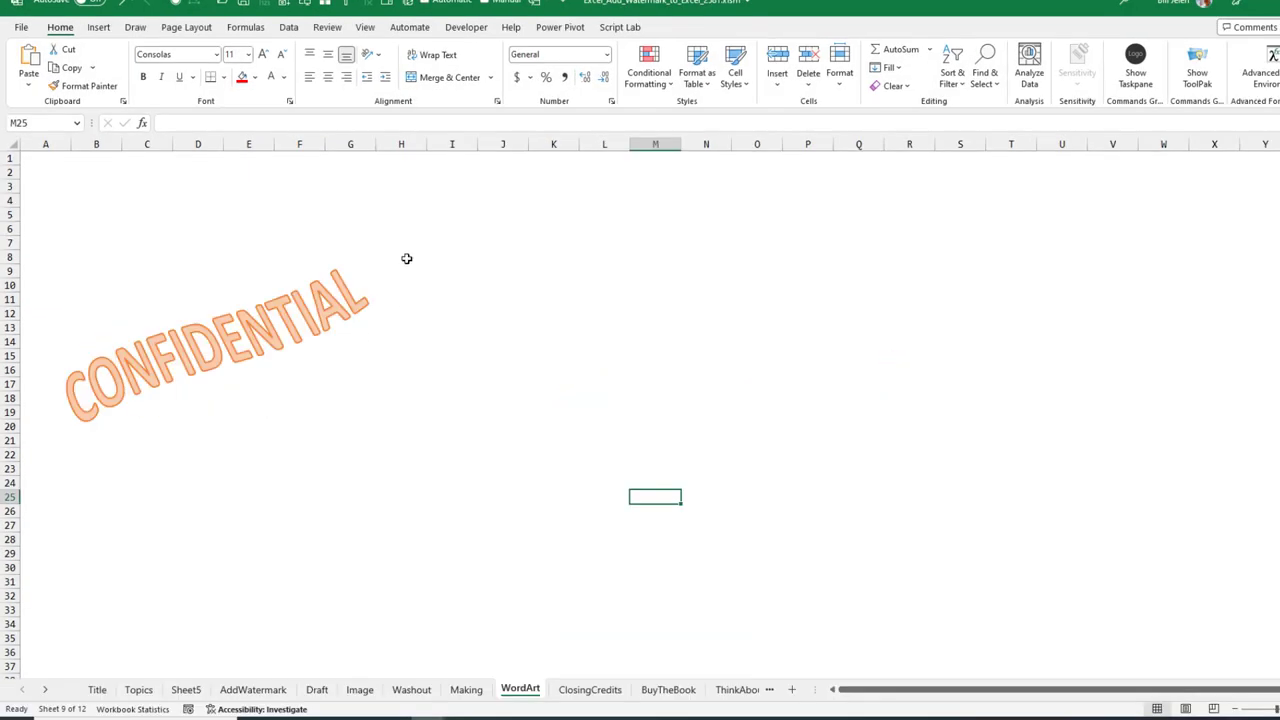
- Insert WordArt in the orange fill style on the WordArt sheet with the text "Test Something"
{"action": "left_click", "coordinate": [189, 494]}
{"action": "left_click", "coordinate": [98, 28]}
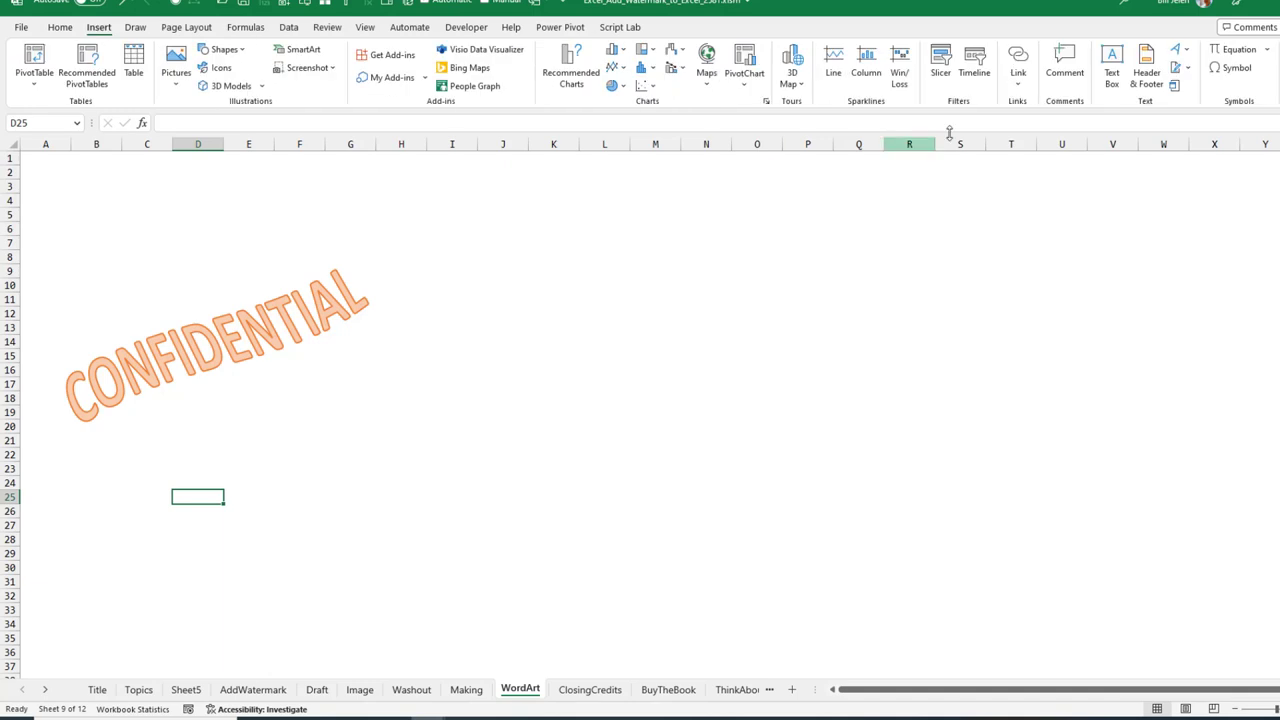
{"action": "left_click", "coordinate": [1177, 50]}
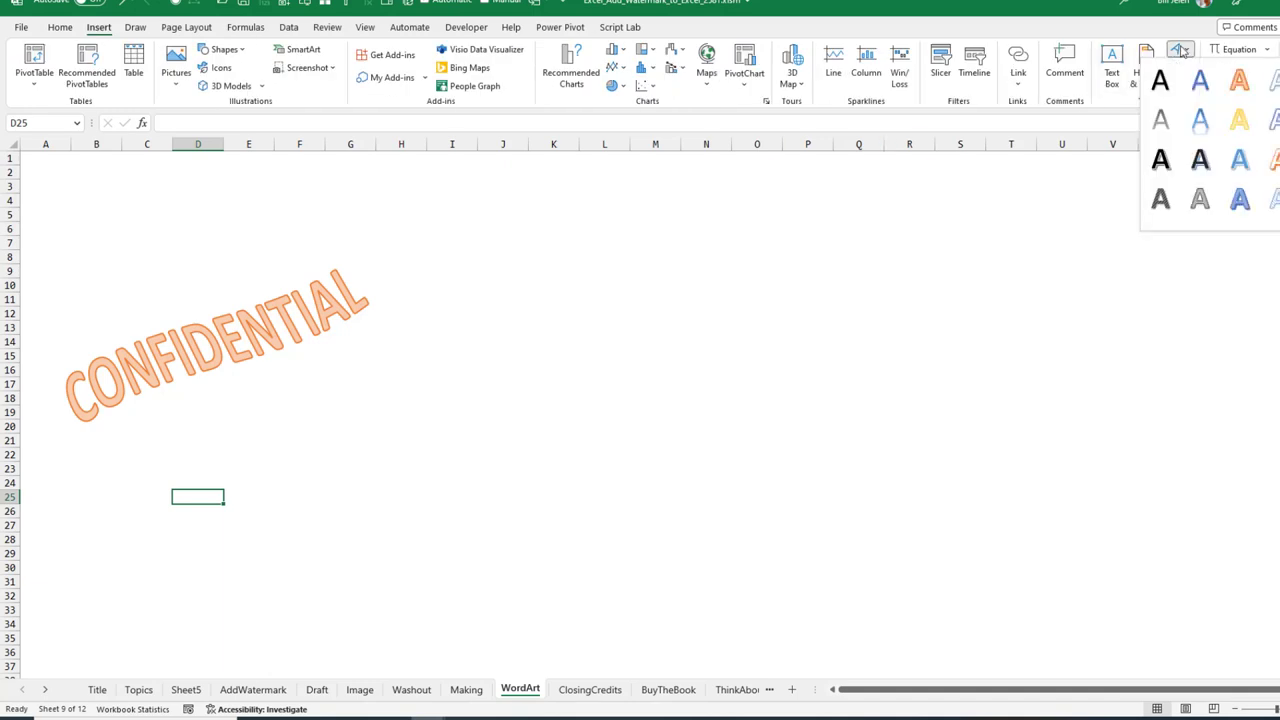
{"action": "left_click", "coordinate": [1240, 82]}
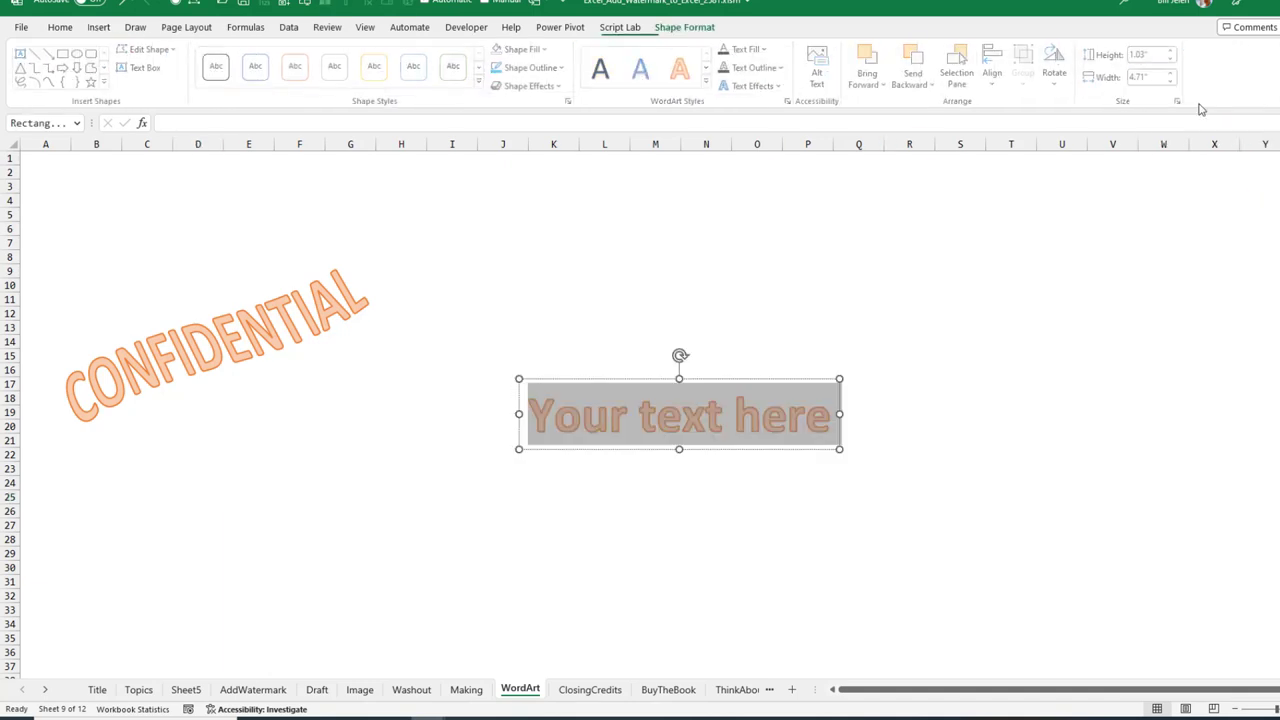
{"action": "type", "text": "Tes"}
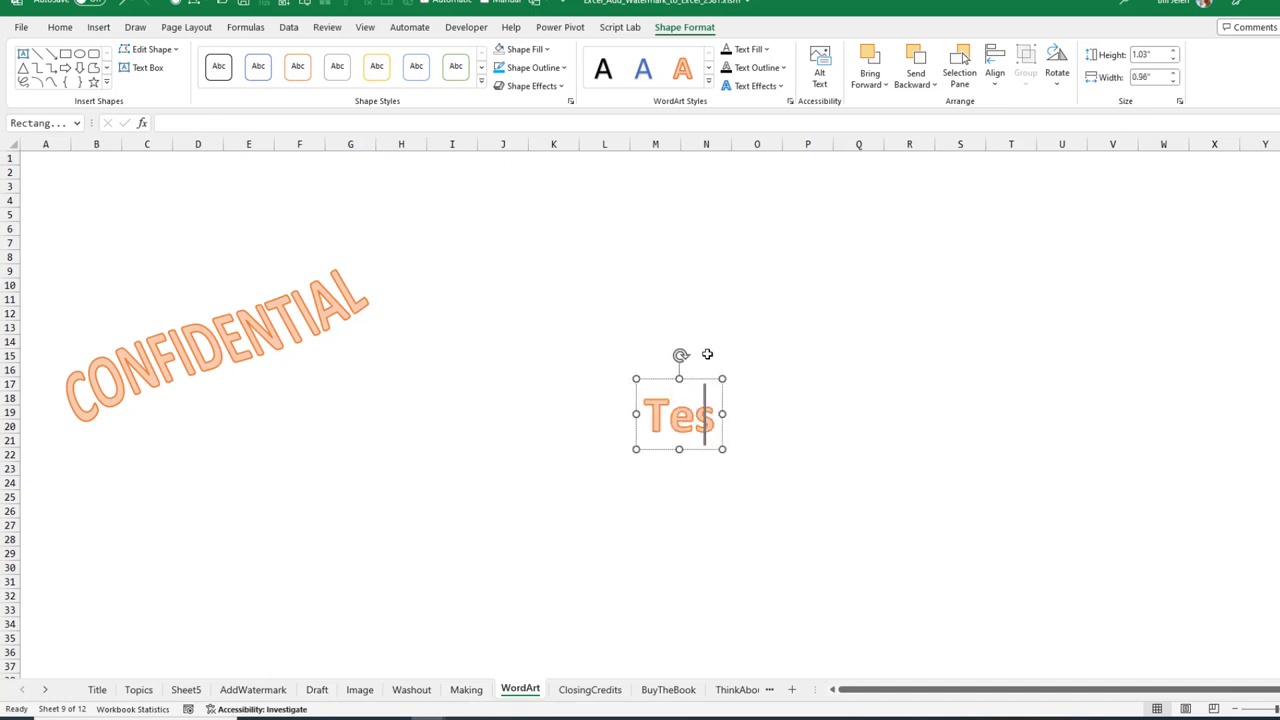
{"action": "type", "text": "t Something"}
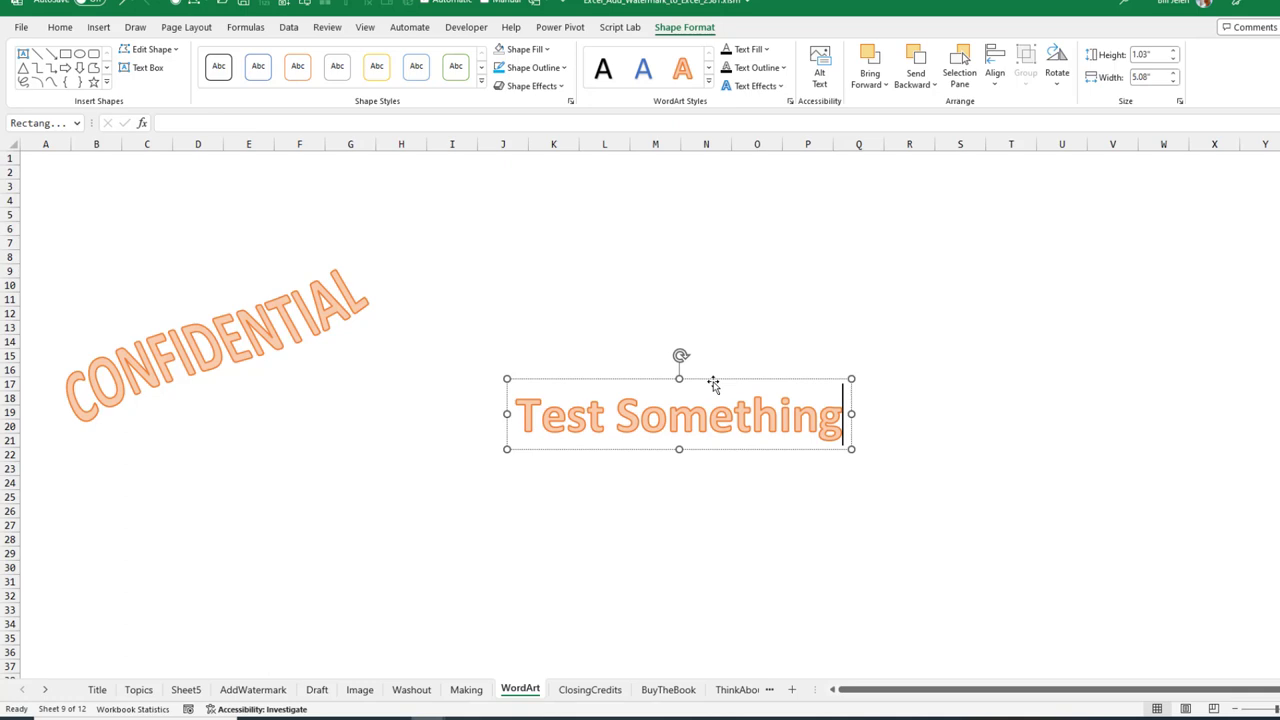
- Apply a Warp transform to the Test Something WordArt that makes it tallest in the middle and shorter toward both ends
{"action": "left_click", "coordinate": [714, 378]}
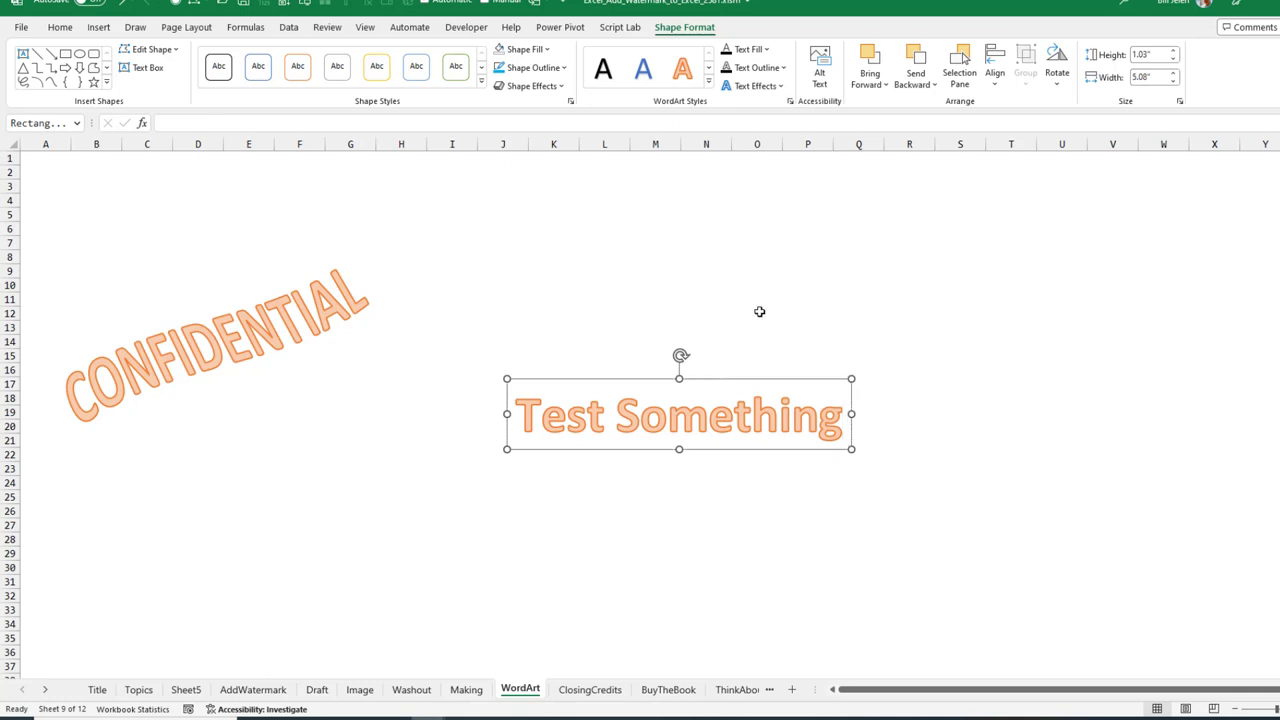
{"action": "left_click", "coordinate": [755, 85]}
{"action": "mouse_move", "coordinate": [785, 283]}
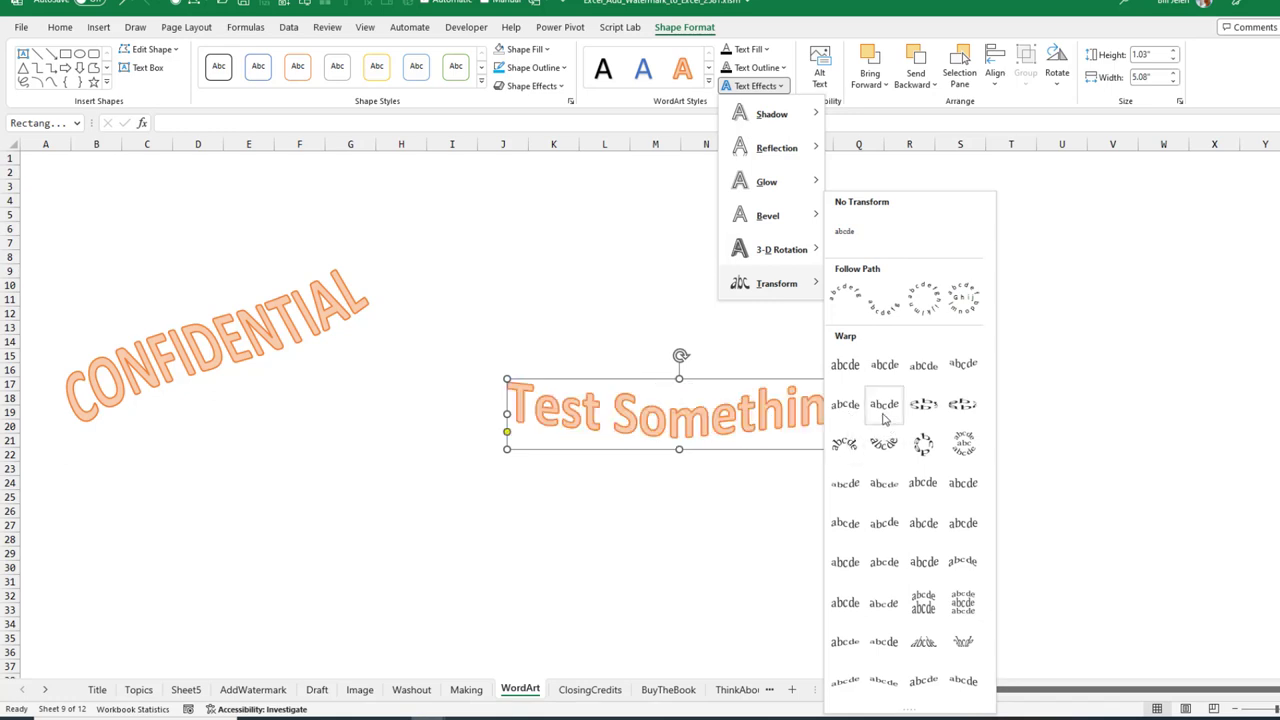
{"action": "left_click", "coordinate": [891, 368]}
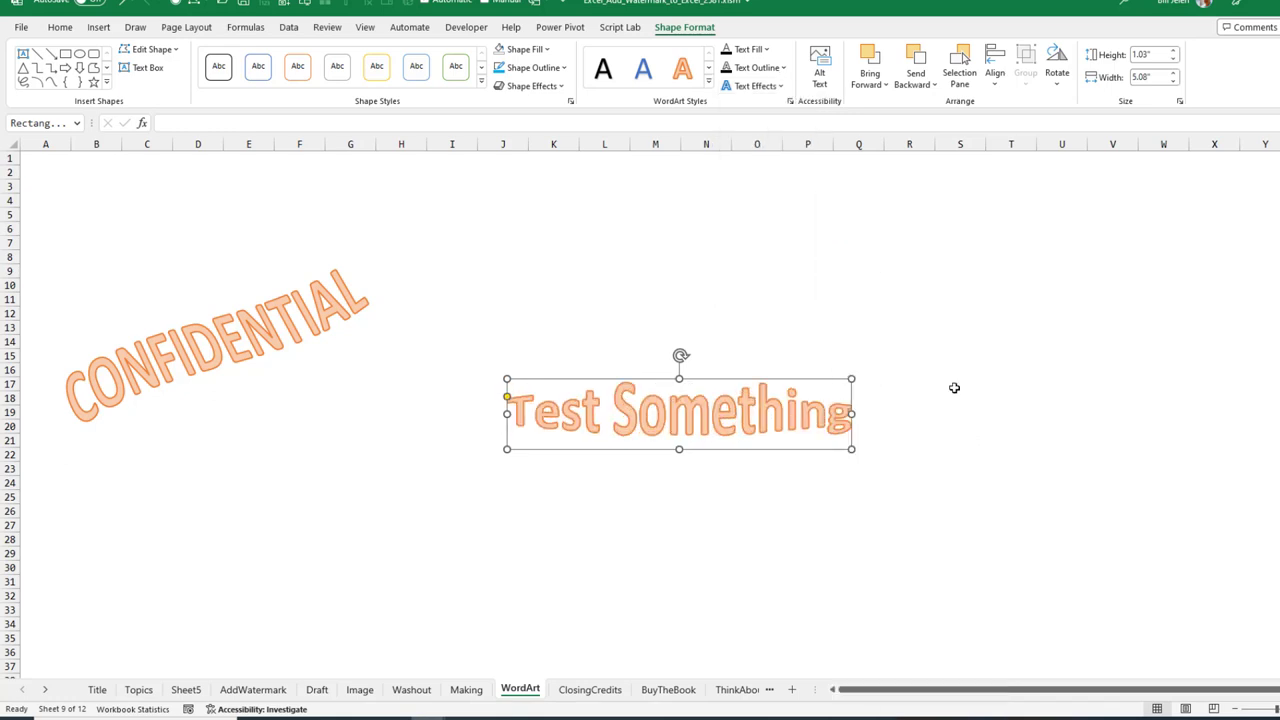